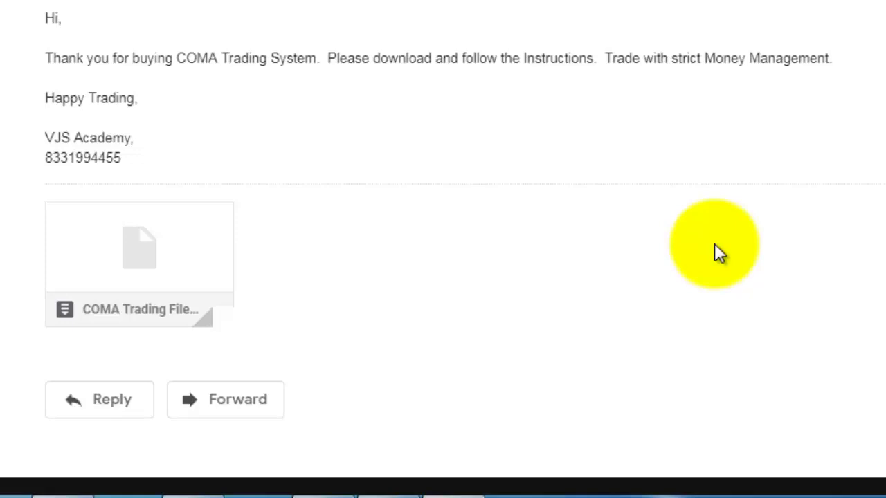
- Search the web for "winrar free download"
{"action": "mouse_move", "coordinate": [170, 257]}
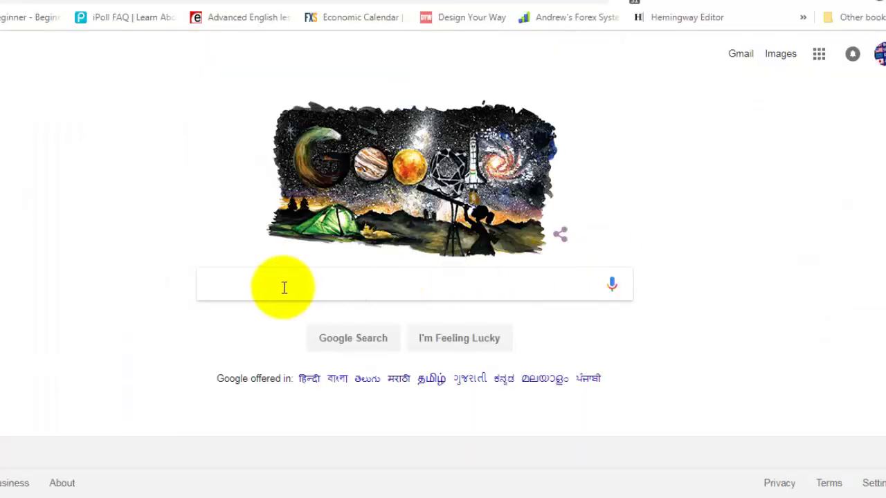
{"action": "type", "text": "win rar"}
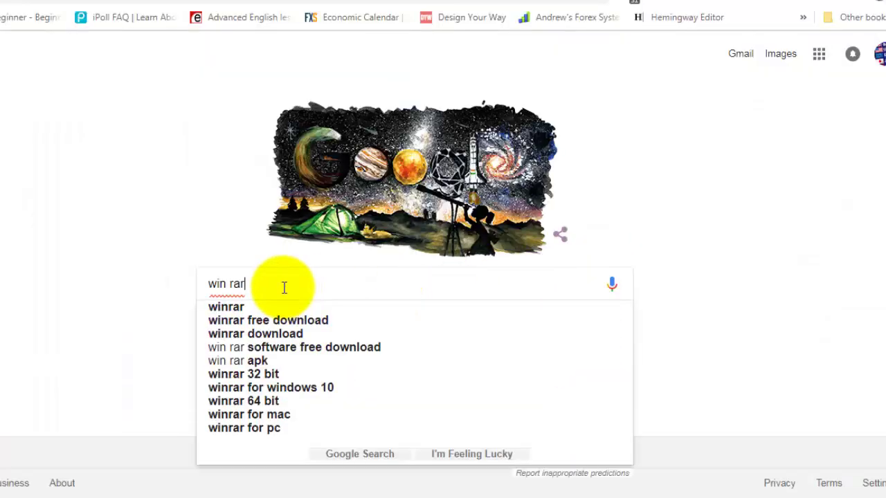
{"action": "left_click", "coordinate": [307, 319]}
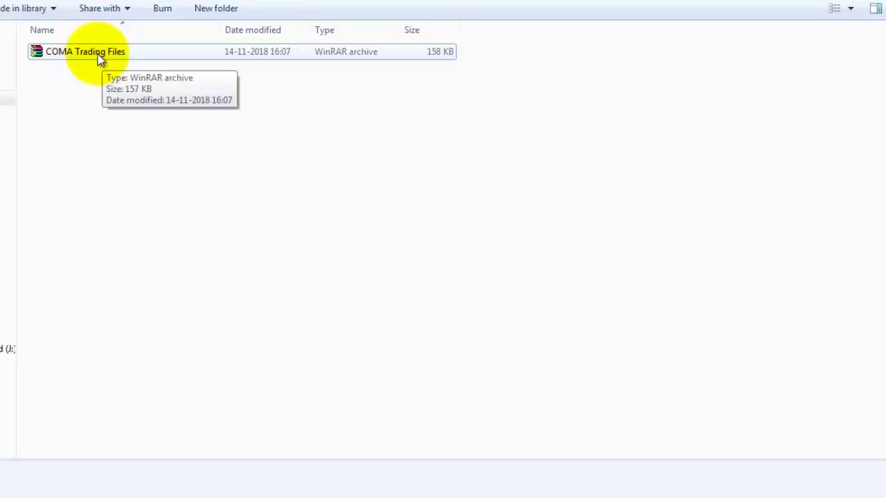
- Extract the COMA Trading Files archive into its current folder and open the extracted COMA Trading Files folder
{"action": "right_click", "coordinate": [98, 54]}
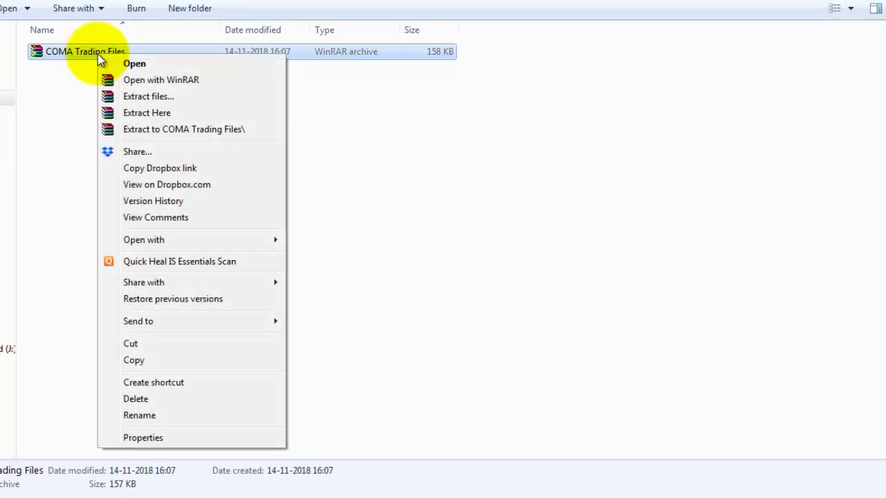
{"action": "left_click", "coordinate": [147, 113]}
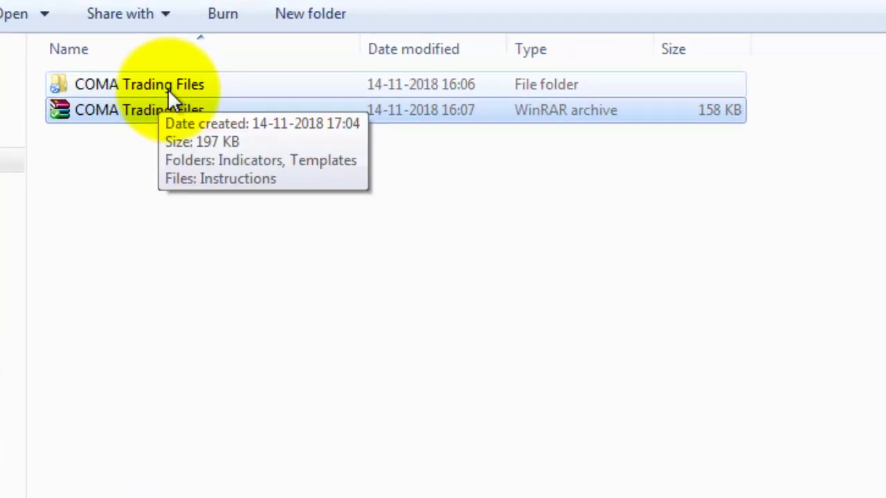
{"action": "double_click", "coordinate": [167, 89]}
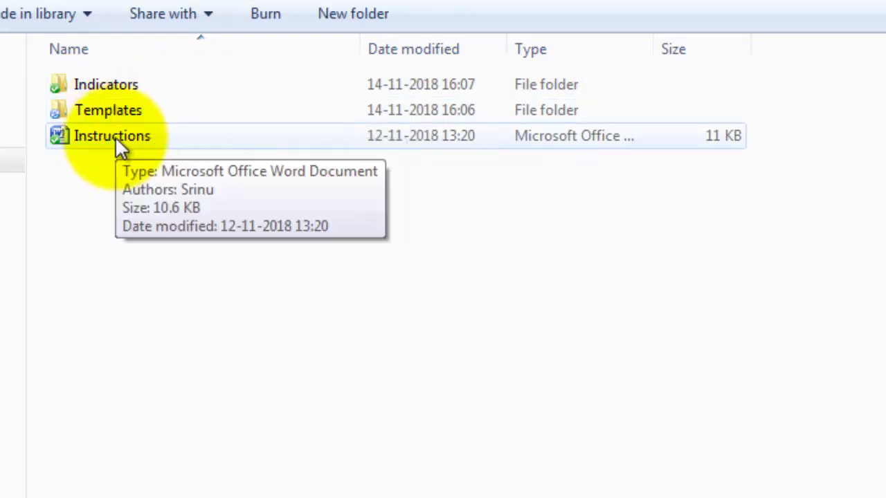
- Copy COMA_Trading_Dashboard_05.ex4 and COMA_Trading_Indicator_10.ex4 from the extracted Indicators folder into MQL4\Indicators in the MetaTrader data folder
{"action": "double_click", "coordinate": [111, 84]}
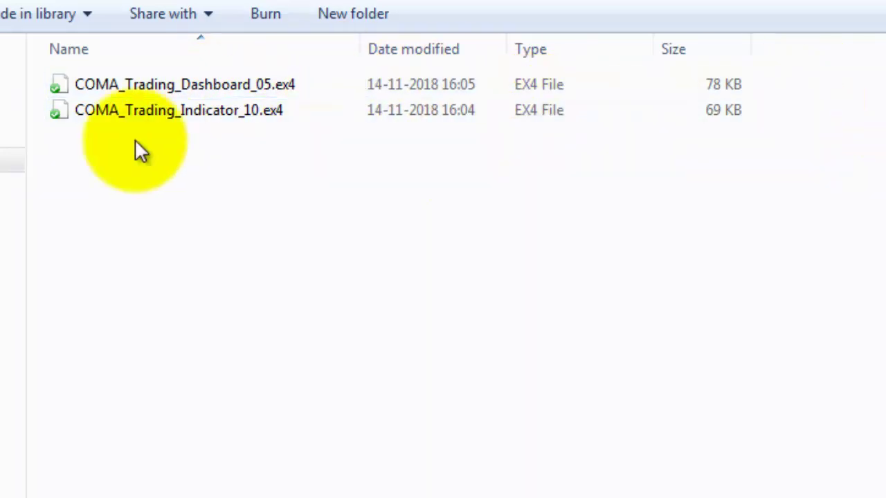
{"action": "key", "text": "ctrl+a"}
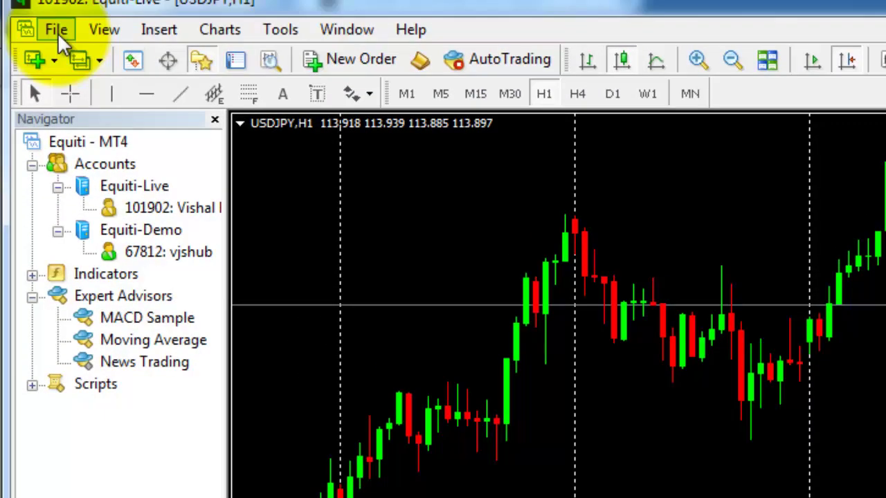
{"action": "left_click", "coordinate": [57, 32]}
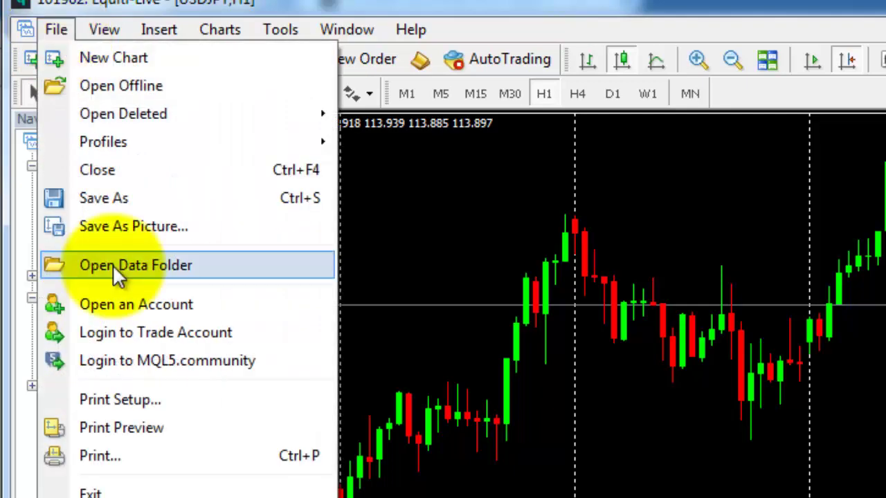
{"action": "left_click", "coordinate": [113, 265]}
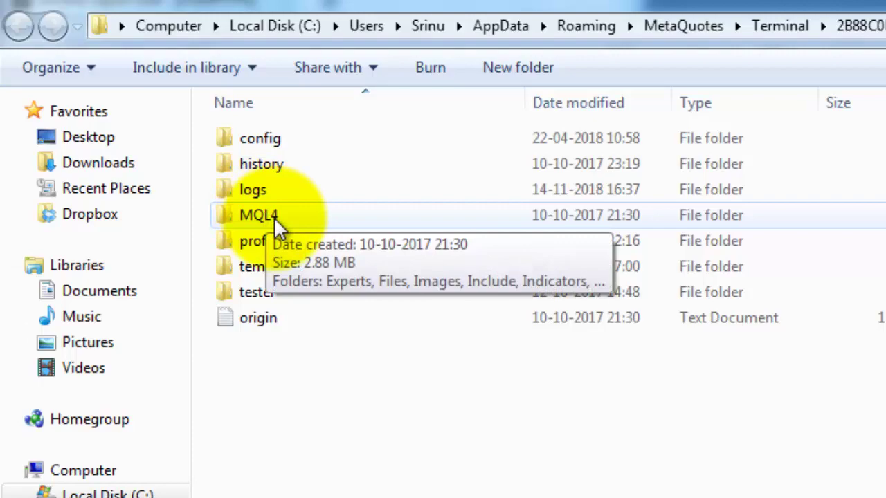
{"action": "left_click", "coordinate": [274, 217]}
{"action": "double_click", "coordinate": [274, 217]}
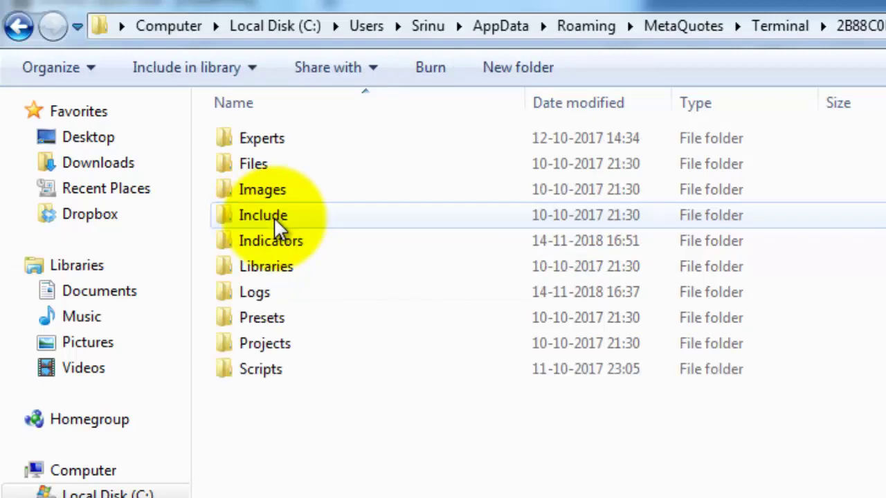
{"action": "double_click", "coordinate": [285, 241]}
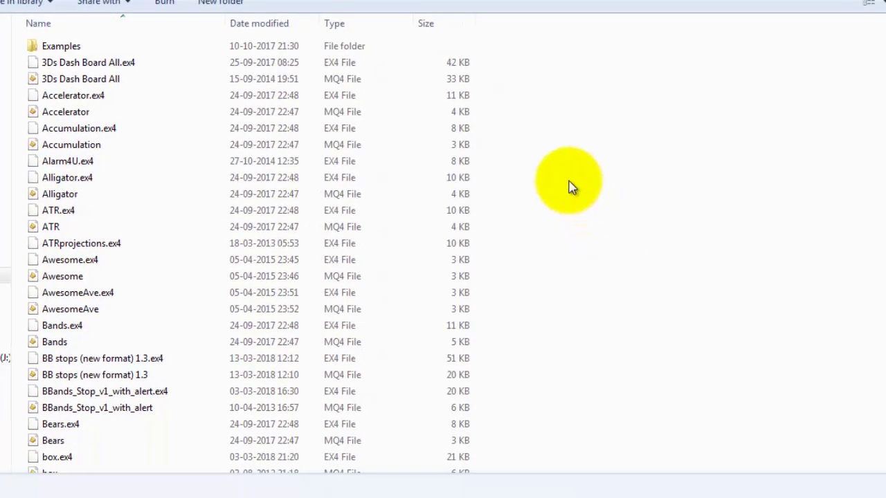
{"action": "right_click", "coordinate": [555, 129]}
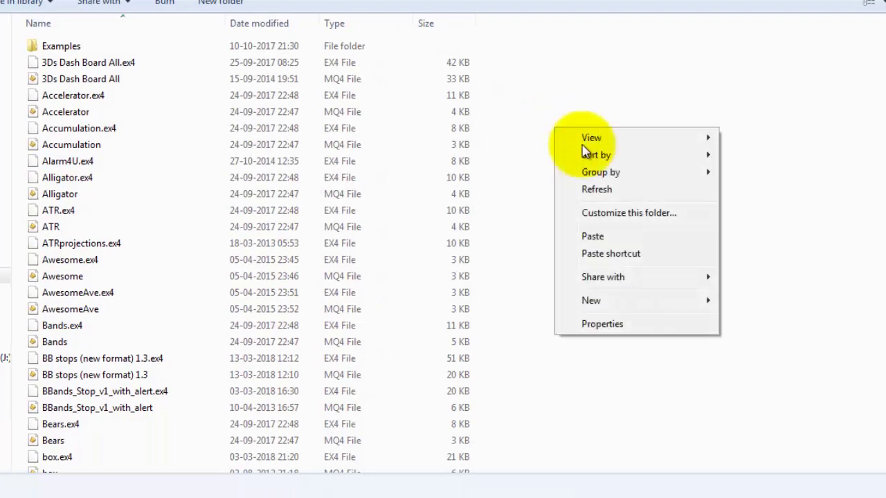
{"action": "left_click", "coordinate": [594, 237]}
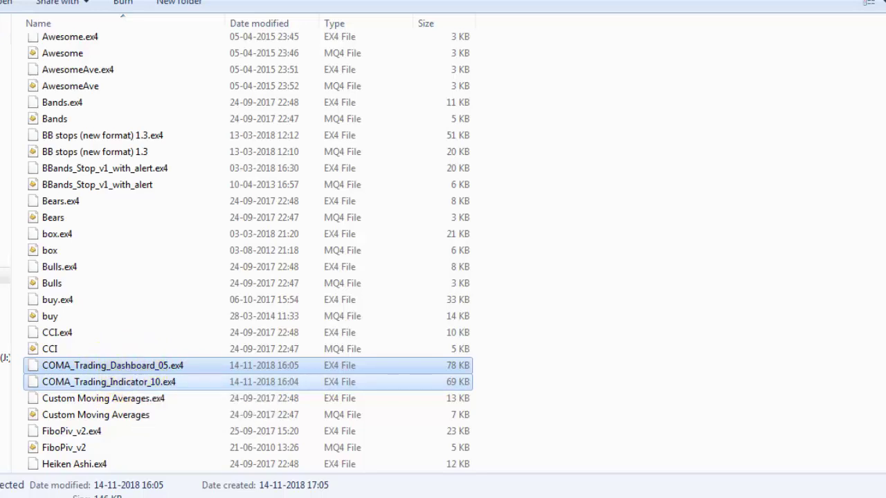
- Copy the COMA Trading Dashboard, Indicator and Strategy .tpl files from the extracted Templates folder into the MetaTrader data folder's templates folder
{"action": "key", "text": "BackSpace"}
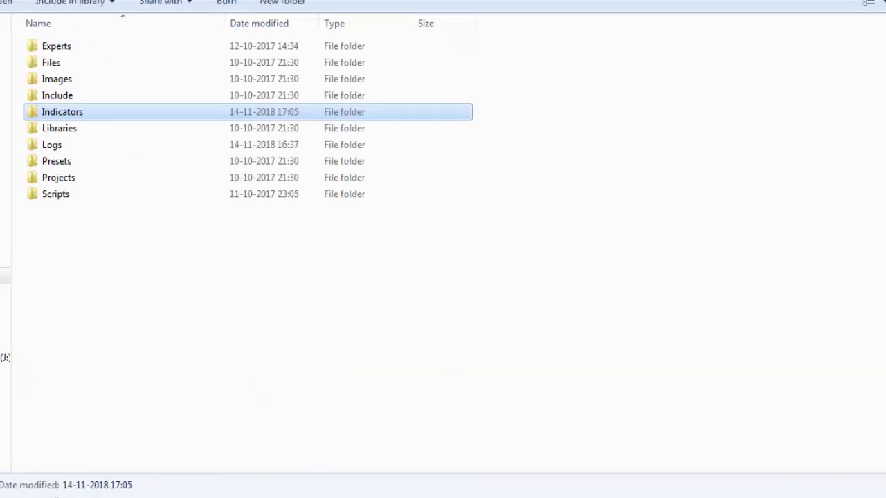
{"action": "key", "text": "BackSpace"}
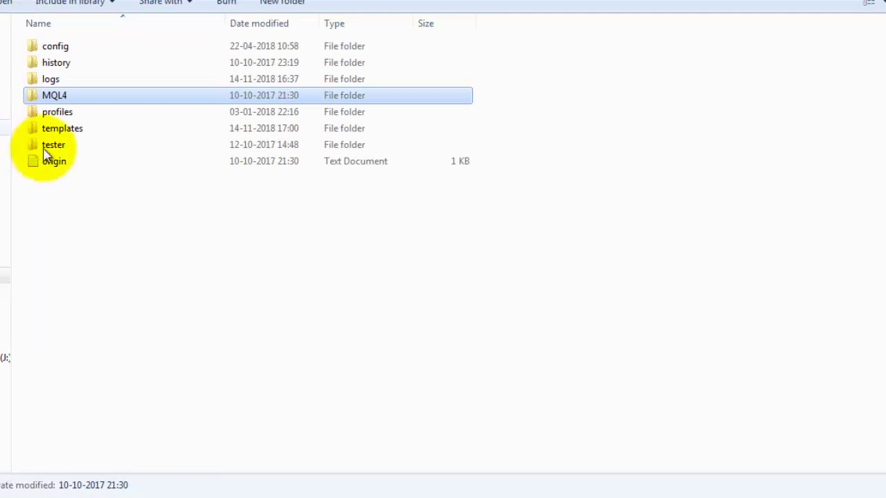
{"action": "double_click", "coordinate": [80, 131]}
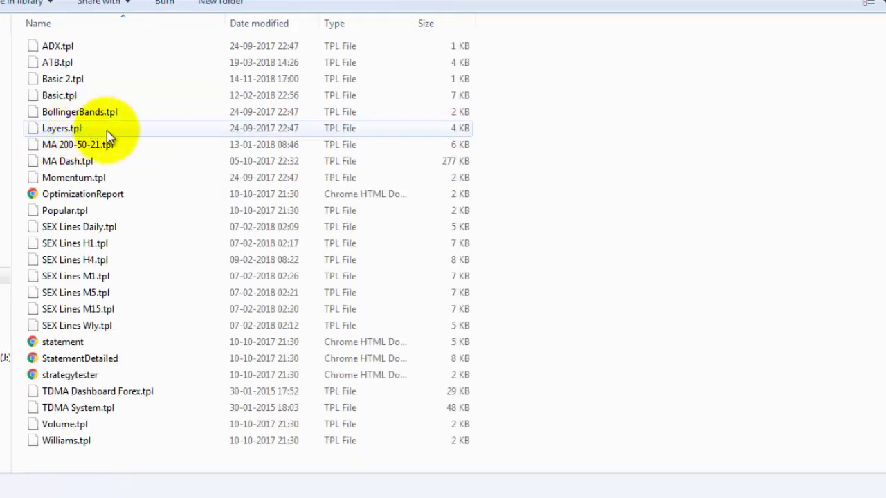
{"action": "mouse_move", "coordinate": [11, 495]}
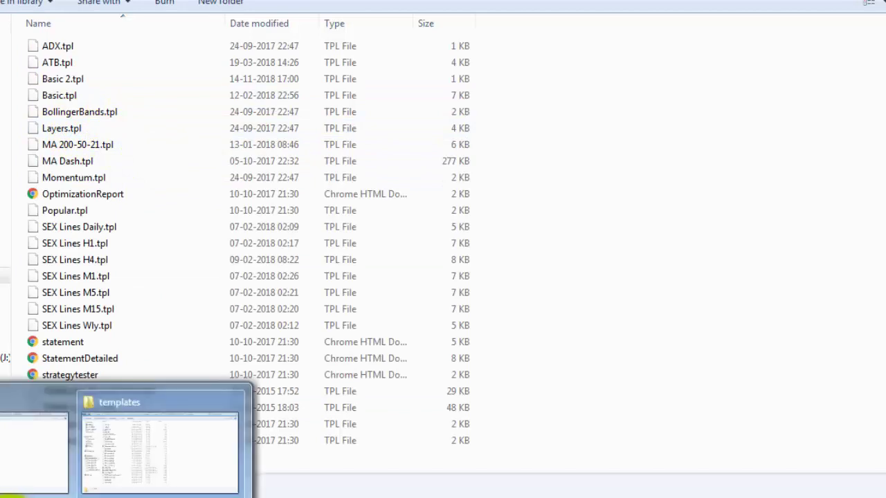
{"action": "left_click", "coordinate": [8, 426]}
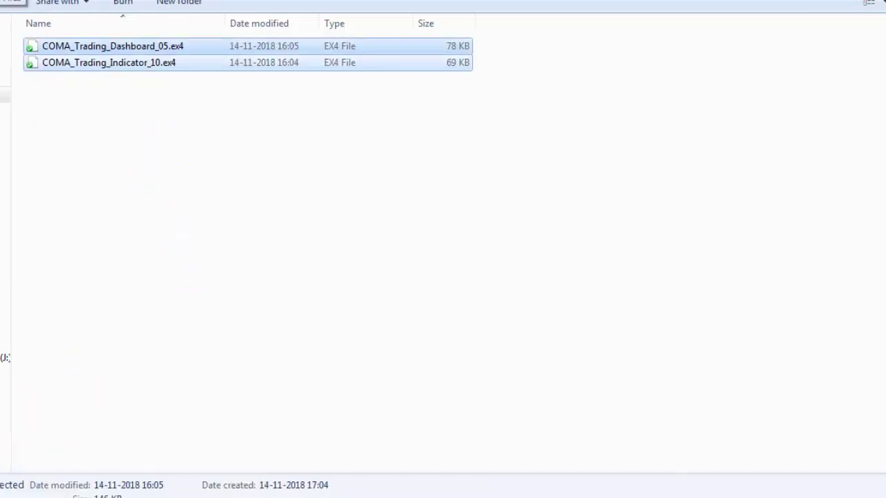
{"action": "key", "text": "BackSpace"}
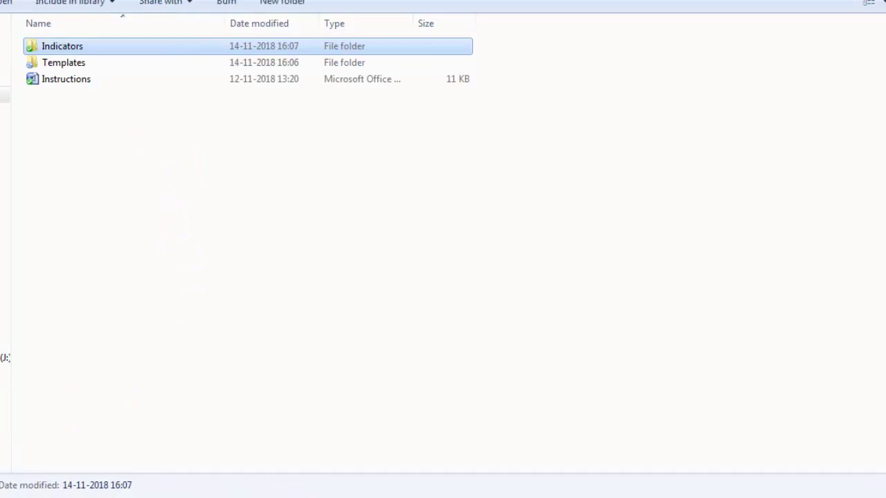
{"action": "double_click", "coordinate": [67, 68]}
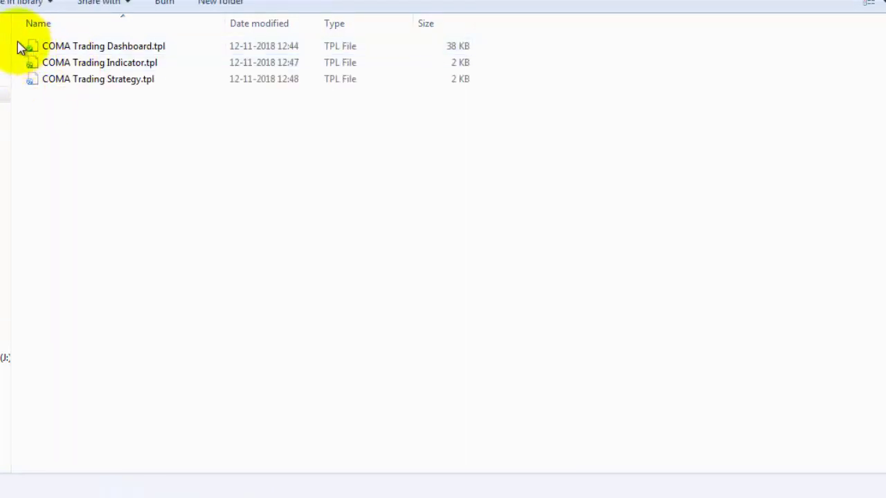
{"action": "key", "text": "ctrl+a"}
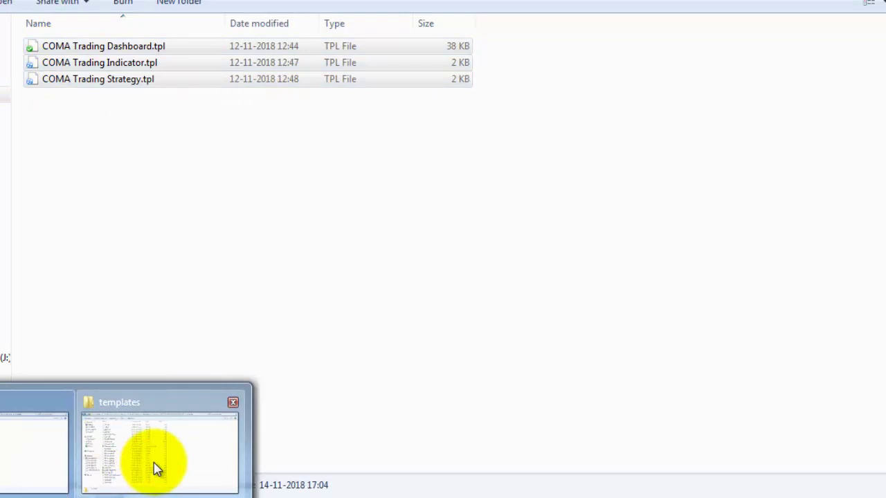
{"action": "left_click", "coordinate": [155, 470]}
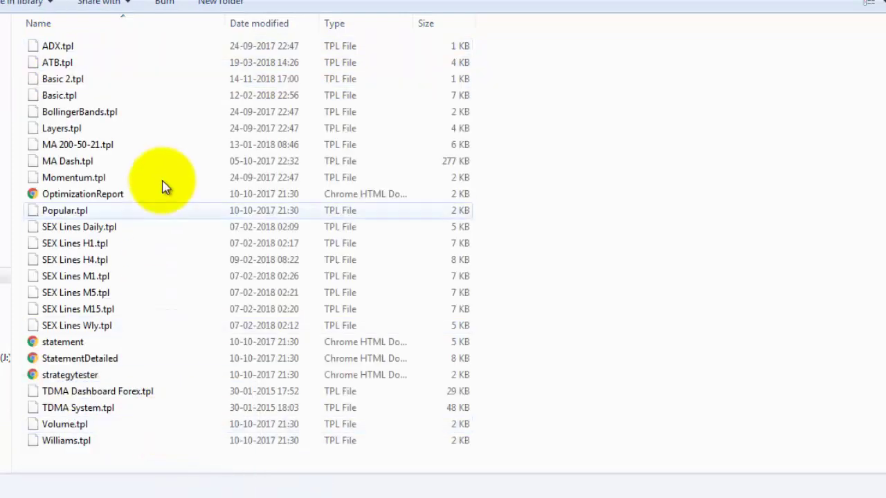
{"action": "right_click", "coordinate": [176, 97]}
{"action": "left_click", "coordinate": [213, 203]}
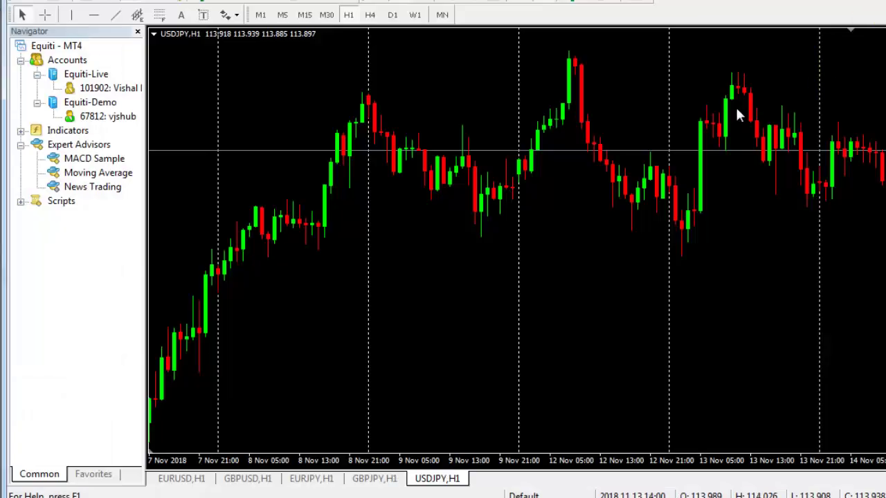
- In MetaTrader, expand the Navigator's Indicators group and refresh it to load the COMA indicators
{"action": "left_click", "coordinate": [21, 131]}
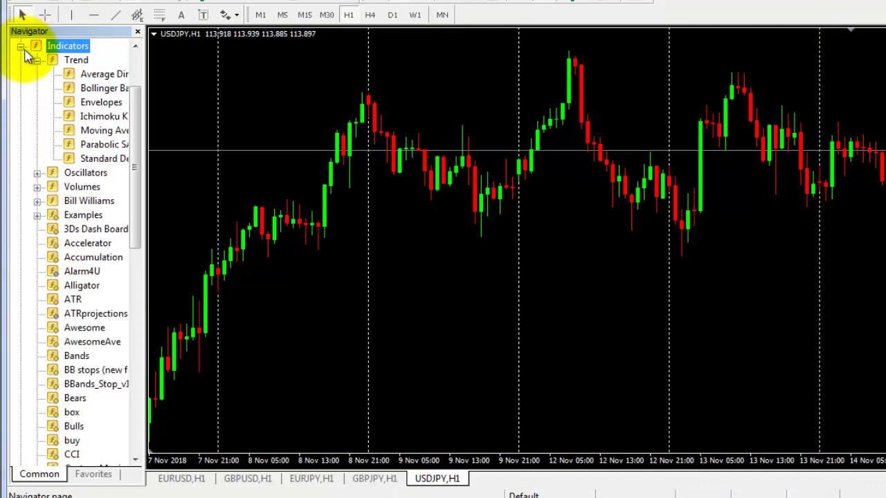
{"action": "right_click", "coordinate": [69, 261]}
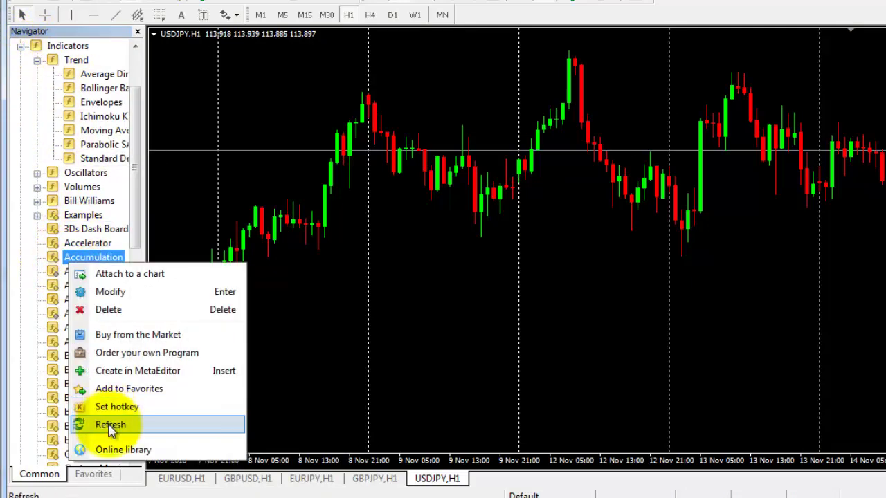
{"action": "left_click", "coordinate": [111, 425]}
{"action": "left_click_drag", "start_coordinate": [134, 185], "coordinate": [135, 285]}
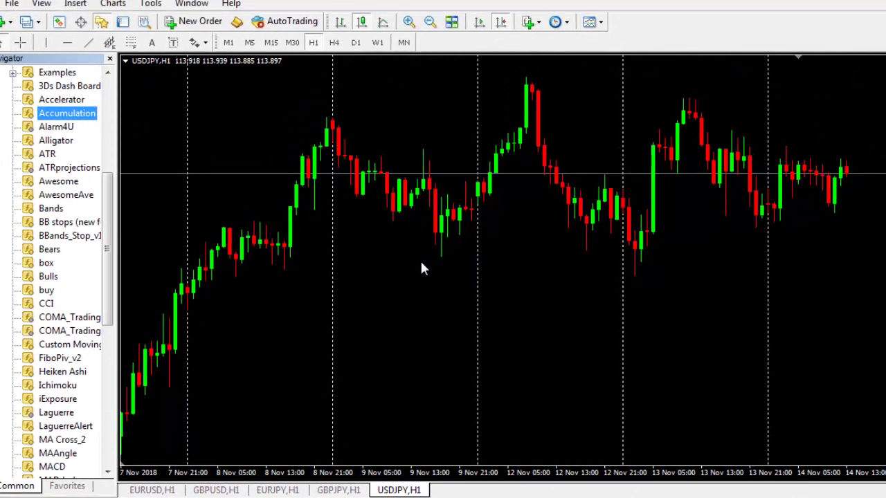
{"action": "left_click_drag", "start_coordinate": [421, 264], "coordinate": [372, 336]}
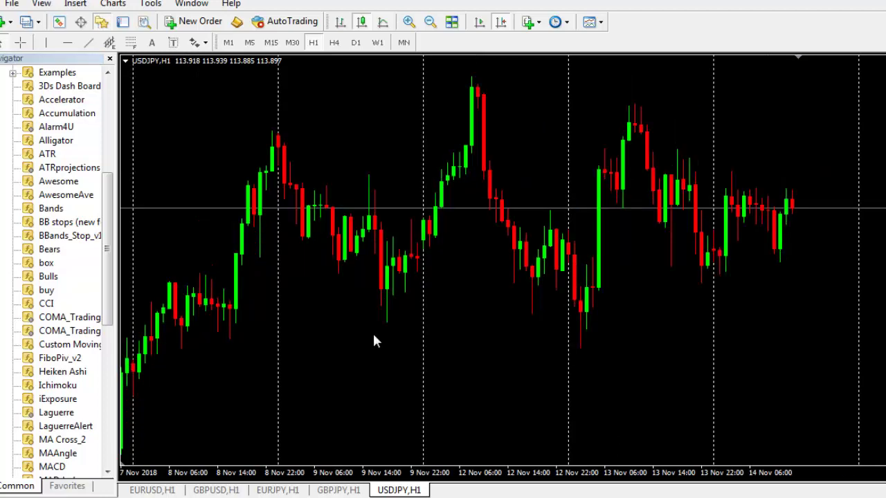
{"action": "left_click", "coordinate": [66, 319]}
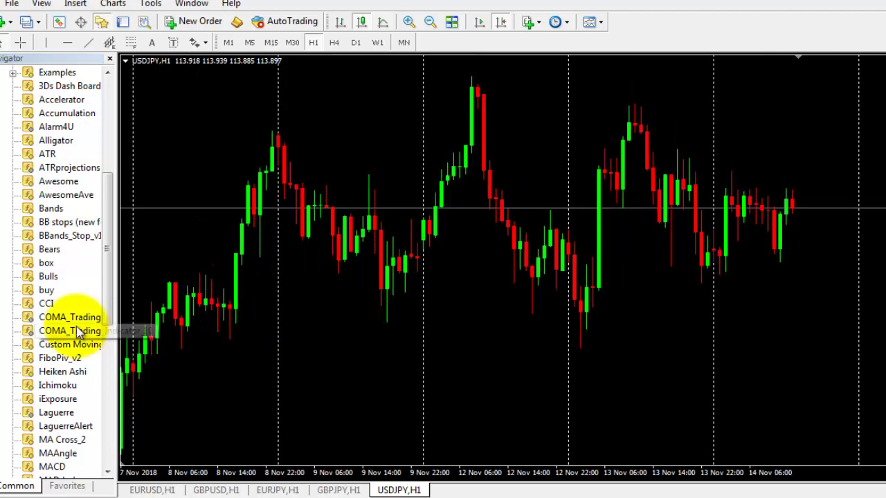
{"action": "left_click_drag", "start_coordinate": [66, 322], "coordinate": [480, 263]}
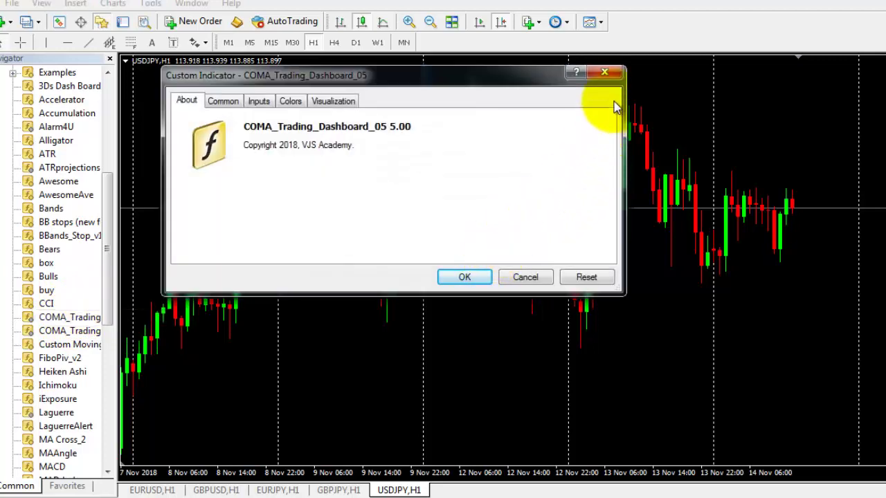
{"action": "left_click", "coordinate": [604, 72]}
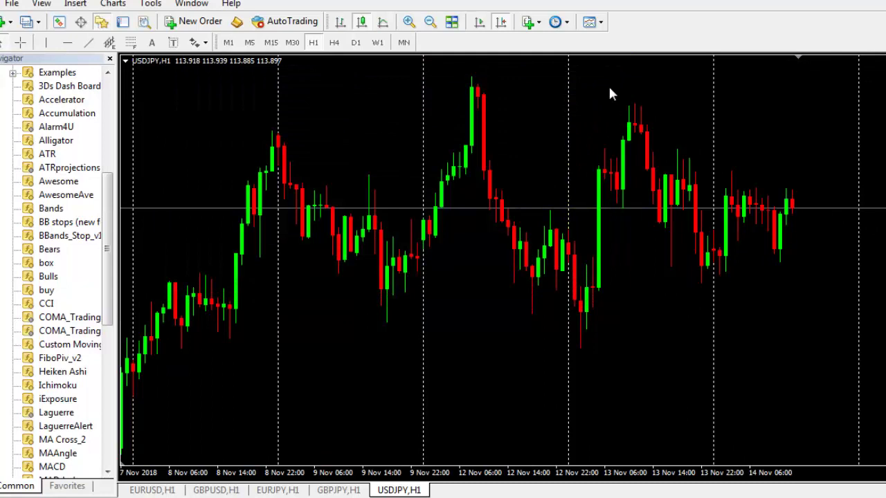
- Apply the COMA Trading Dashboard template to the USDJPY H1 chart
{"action": "left_click", "coordinate": [592, 23]}
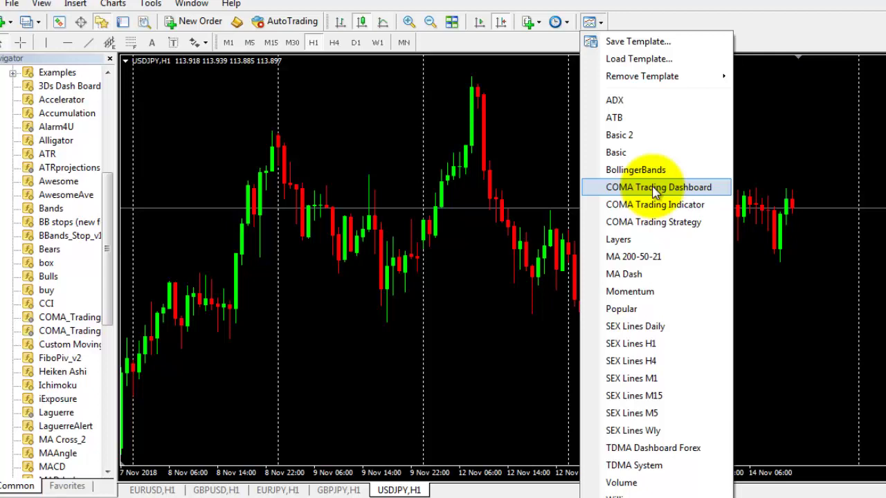
{"action": "left_click", "coordinate": [652, 187]}
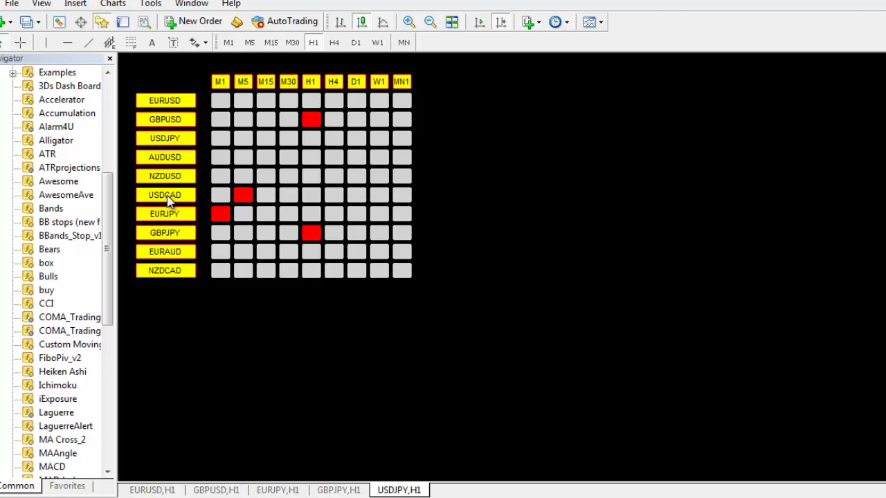
- In the USDJPY chart's COMA_Trading_Dashboard_05 inputs, remove AUDUSD and USDCAD from the Charts list
{"action": "right_click", "coordinate": [488, 121]}
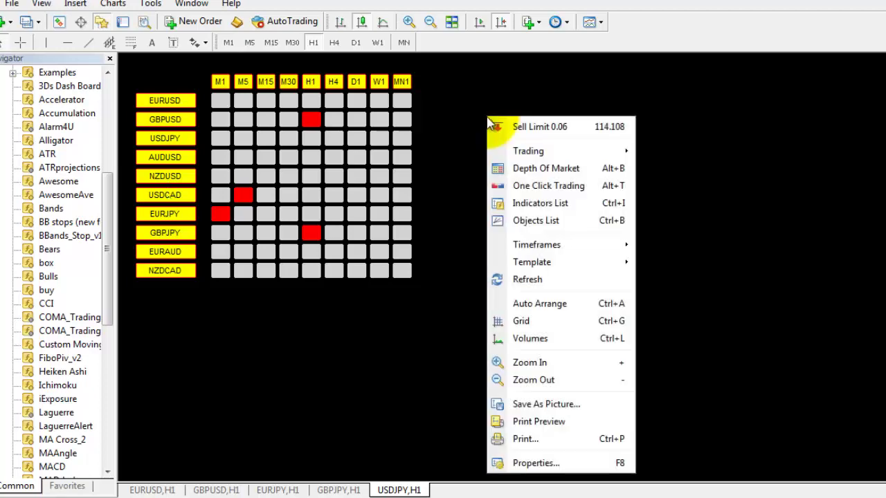
{"action": "left_click", "coordinate": [536, 207]}
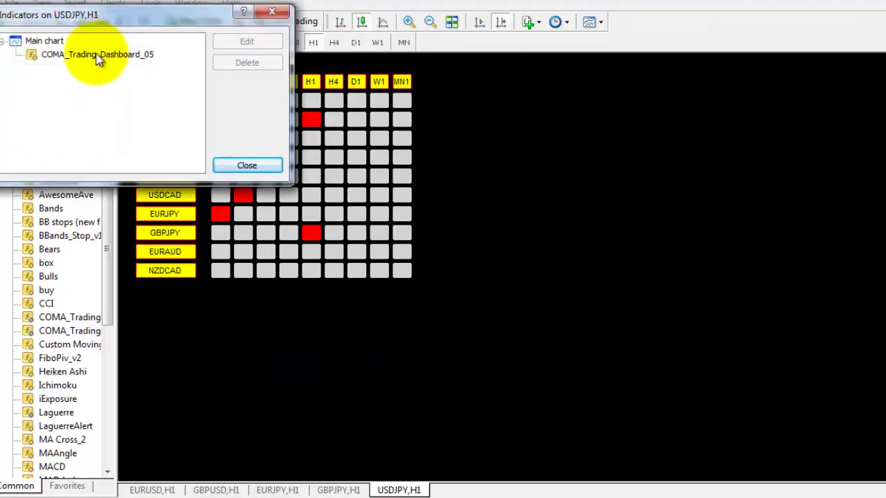
{"action": "double_click", "coordinate": [98, 55]}
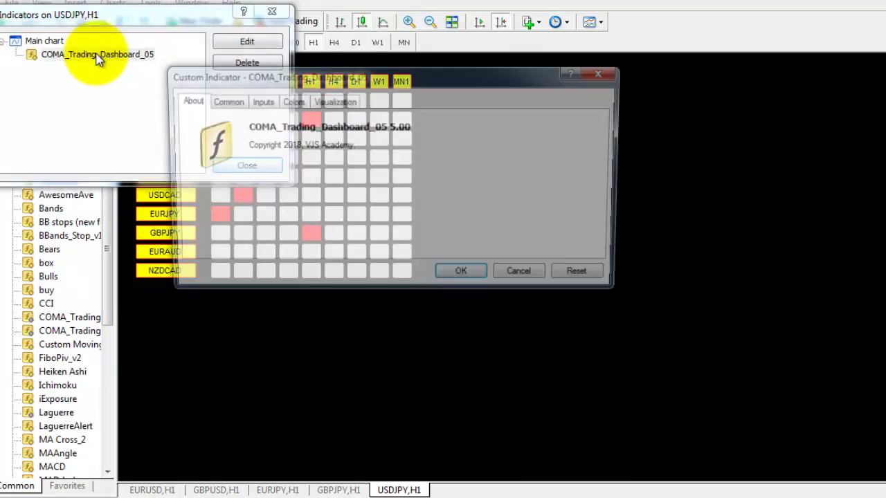
{"action": "left_click", "coordinate": [259, 102]}
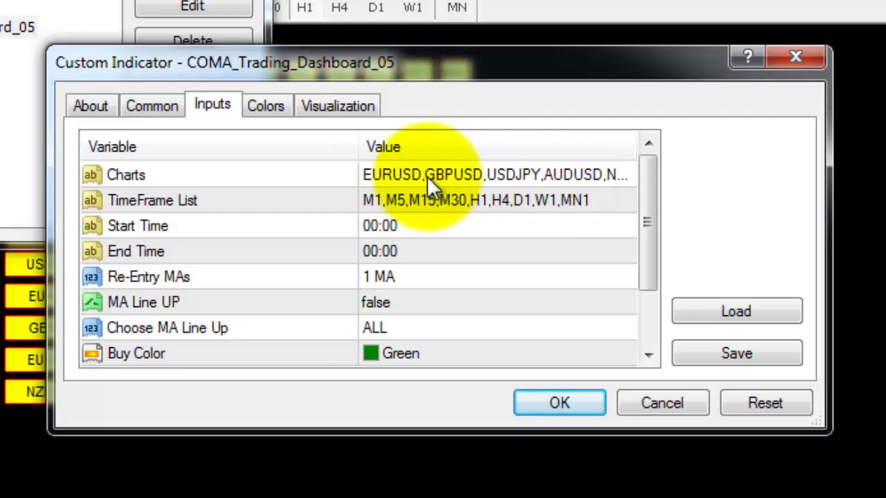
{"action": "left_click", "coordinate": [549, 175]}
{"action": "left_click", "coordinate": [549, 175]}
{"action": "key", "text": "Home"}
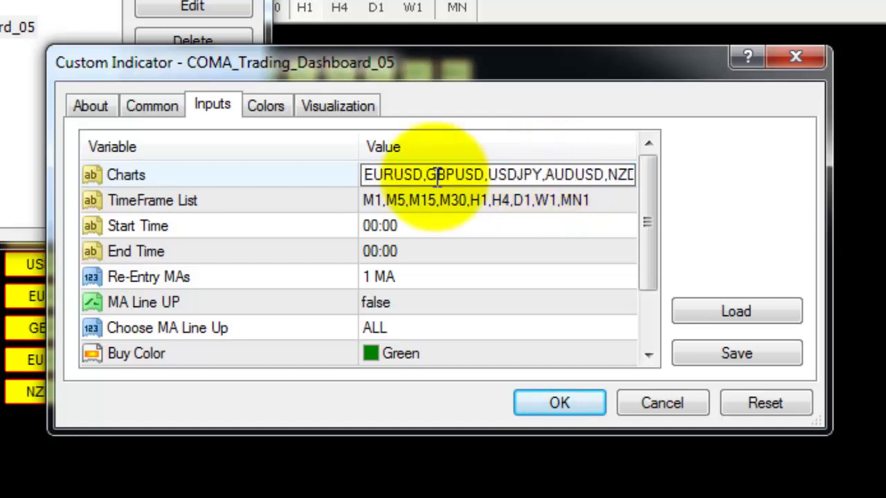
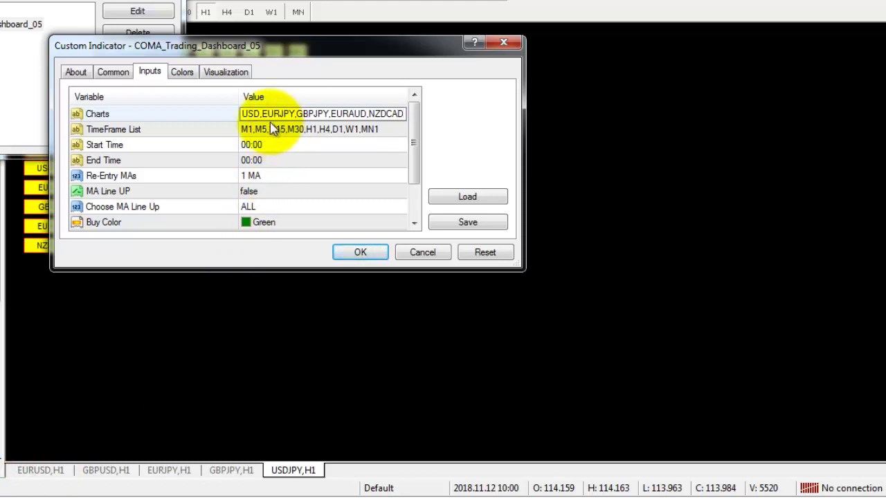
{"action": "key", "text": "Home"}
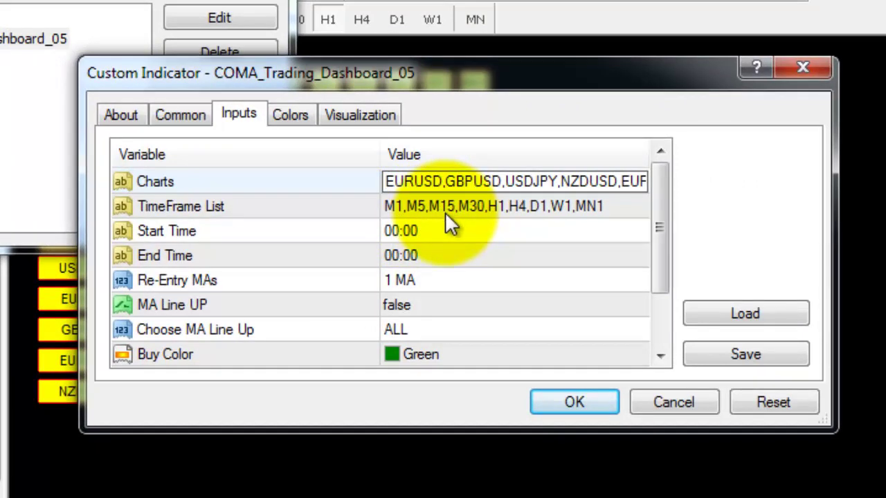
- Reduce the dashboard's TimeFrame List to M15,M30,H1,H4,D1,W1 by removing M1, M5 and MN1
{"action": "left_click", "coordinate": [454, 207]}
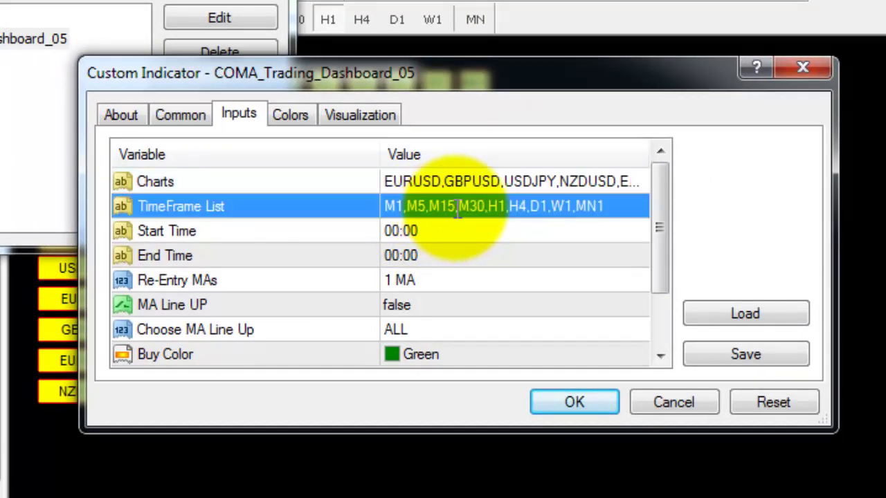
{"action": "left_click", "coordinate": [436, 211]}
{"action": "left_click", "coordinate": [429, 211]}
{"action": "key", "text": "BackSpace"}
{"action": "key", "text": "BackSpace"}
{"action": "key", "text": "BackSpace"}
{"action": "key", "text": "BackSpace"}
{"action": "key", "text": "BackSpace"}
{"action": "key", "text": "BackSpace"}
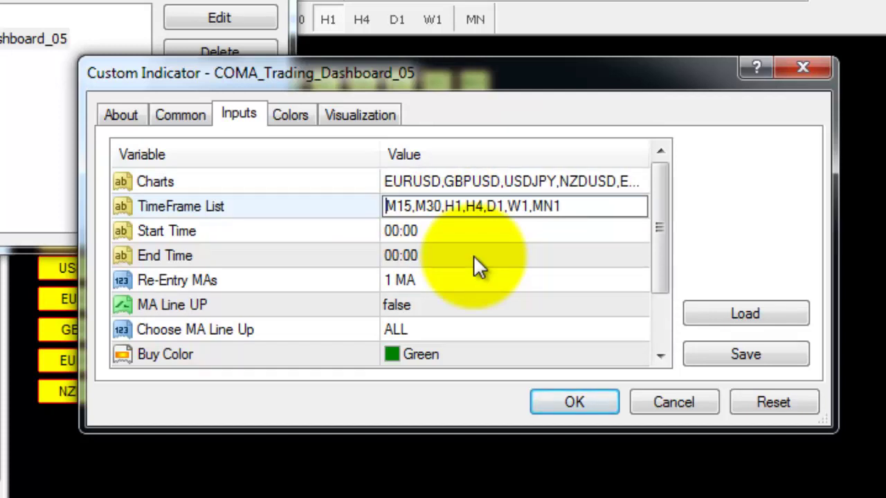
{"action": "left_click", "coordinate": [566, 209]}
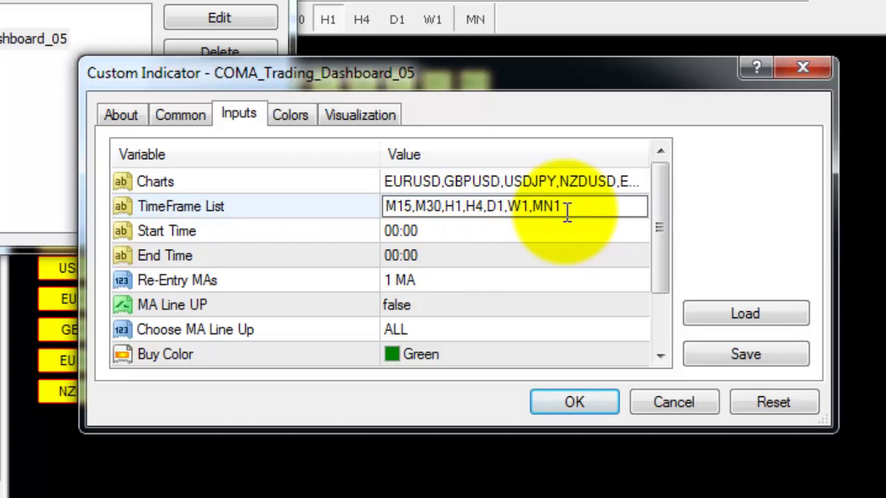
{"action": "key", "text": "BackSpace"}
{"action": "key", "text": "BackSpace"}
{"action": "key", "text": "BackSpace"}
{"action": "key", "text": "BackSpace"}
- Set the dashboard's Buy Color to Lime and apply the indicator settings
{"action": "left_click_drag", "start_coordinate": [663, 290], "coordinate": [663, 310]}
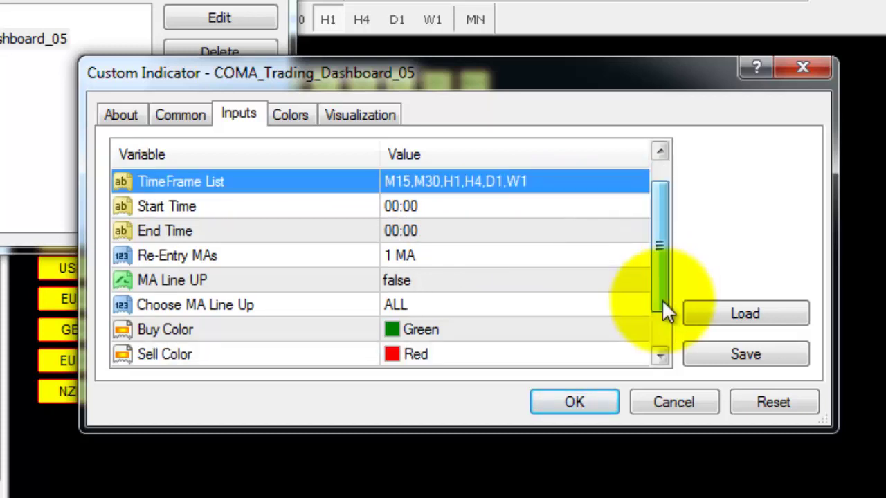
{"action": "left_click", "coordinate": [396, 330]}
{"action": "left_click", "coordinate": [396, 330]}
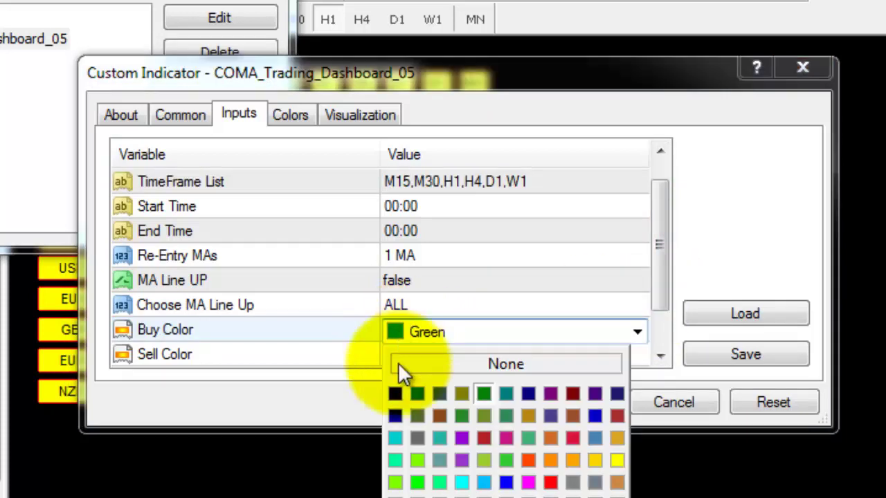
{"action": "left_click", "coordinate": [417, 480]}
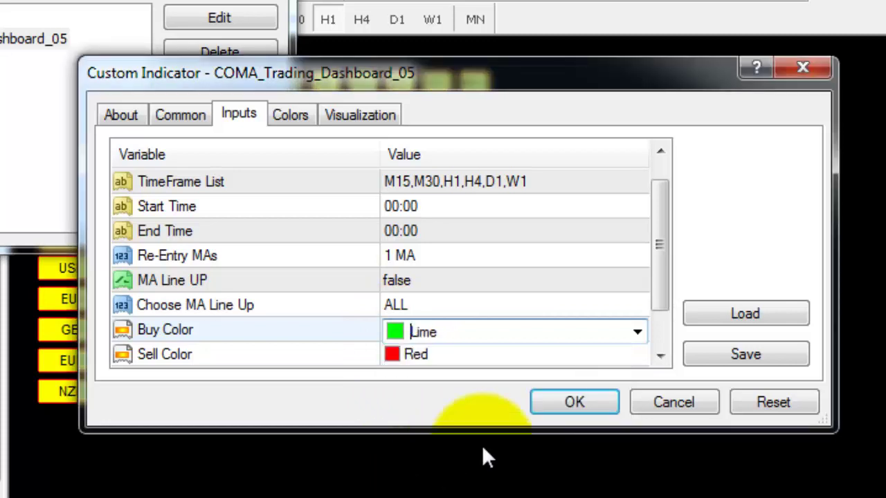
{"action": "left_click", "coordinate": [581, 401]}
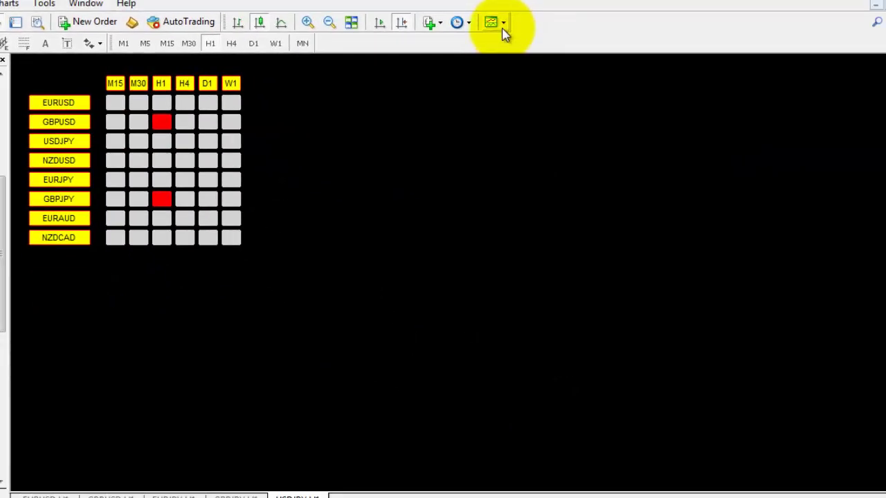
- Save the customised dashboard chart as a template, replacing the existing COMA Trading Dashboard.tpl
{"action": "left_click", "coordinate": [505, 25]}
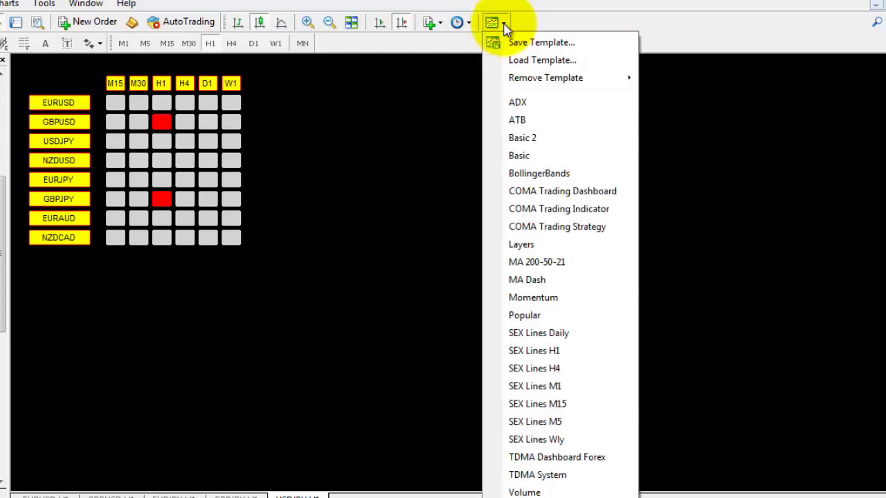
{"action": "left_click", "coordinate": [534, 44]}
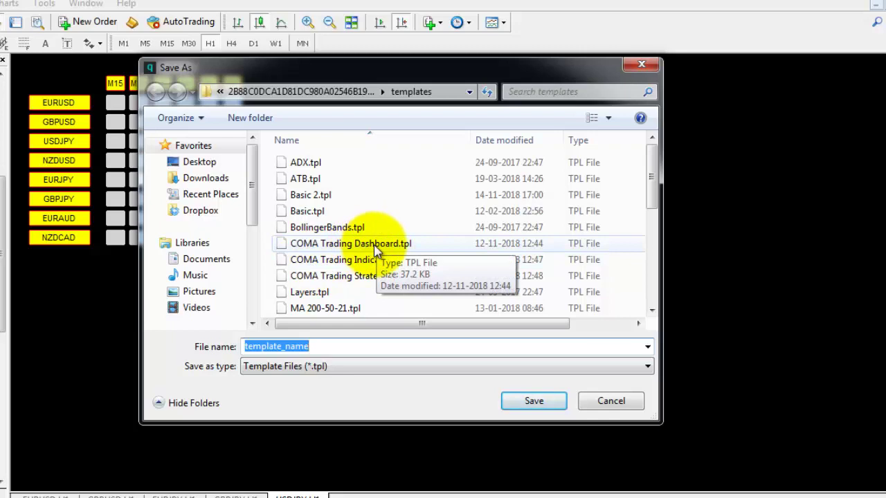
{"action": "double_click", "coordinate": [376, 245]}
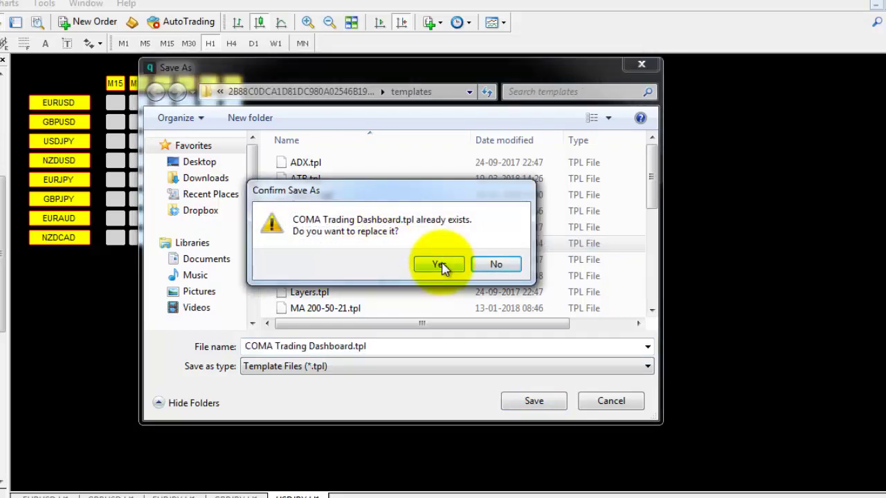
{"action": "left_click", "coordinate": [439, 266]}
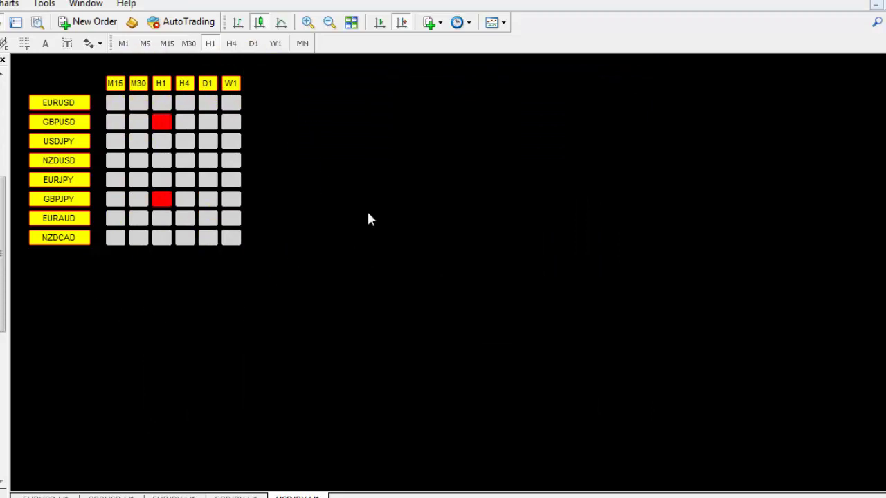
- Review the input settings of COMA_Trading_Dashboard_05 on the USDJPY chart without changing them
{"action": "right_click", "coordinate": [366, 148]}
{"action": "left_click", "coordinate": [415, 231]}
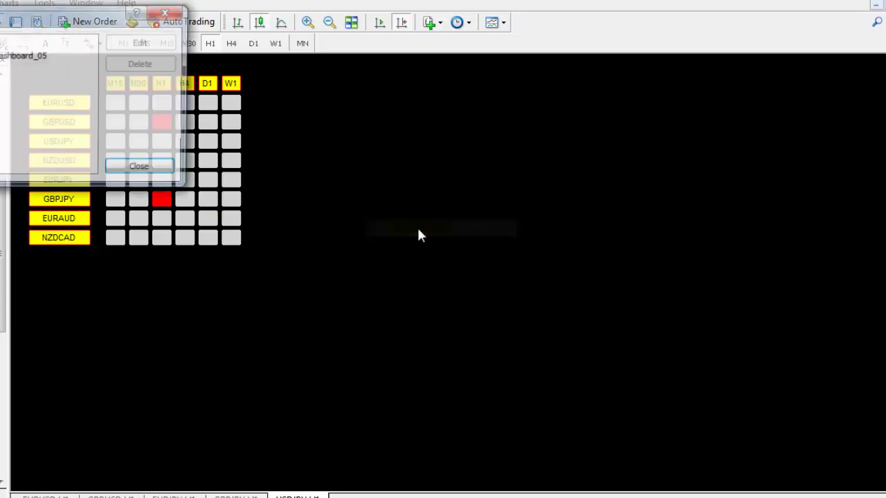
{"action": "double_click", "coordinate": [14, 56]}
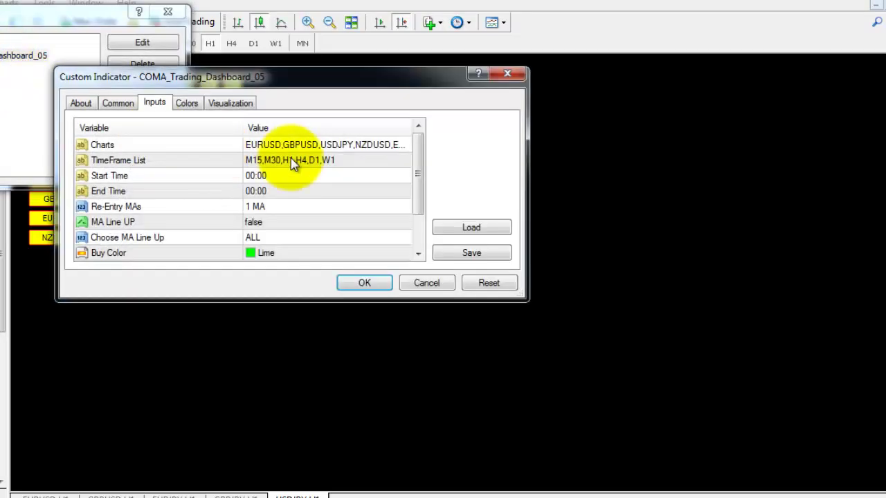
{"action": "left_click", "coordinate": [497, 77]}
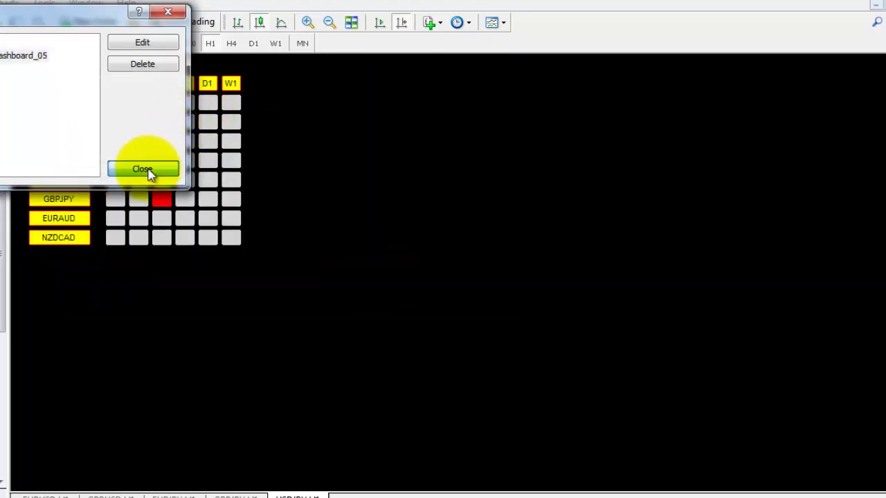
{"action": "left_click", "coordinate": [146, 170]}
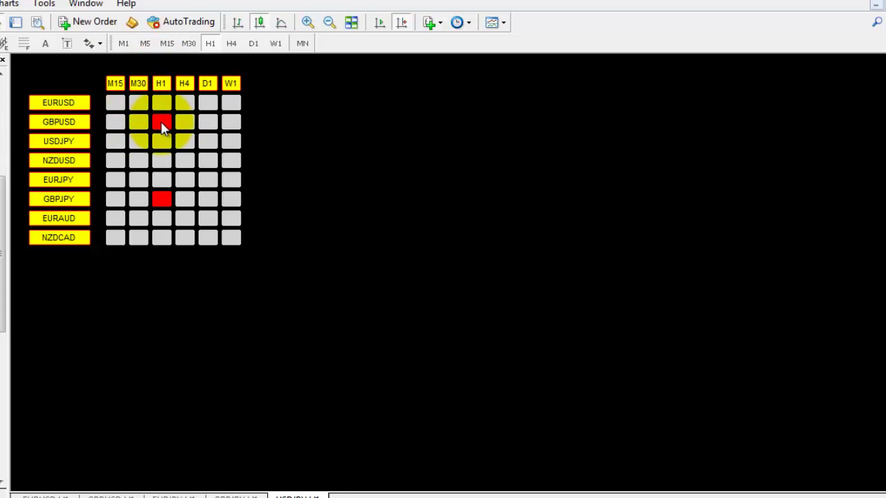
- Apply the COMA Trading Indicator template to the GBPUSD H1 chart and dismiss the alert
{"action": "left_click", "coordinate": [111, 496]}
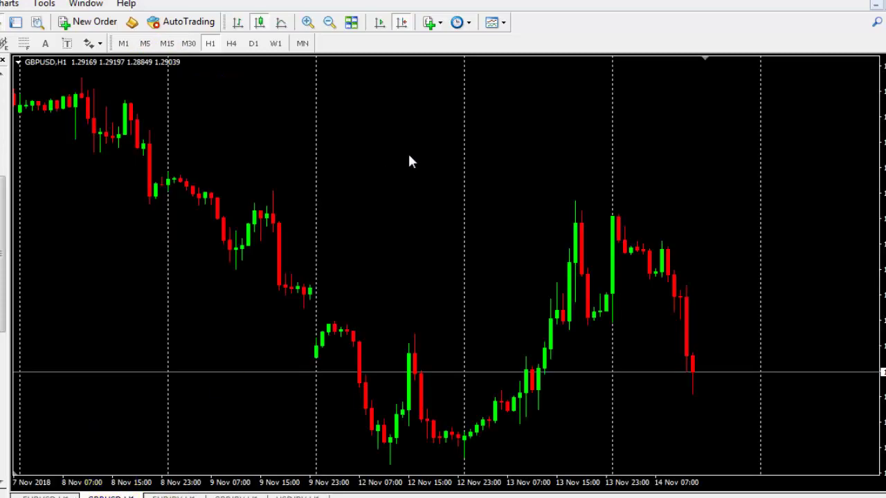
{"action": "left_click", "coordinate": [503, 24]}
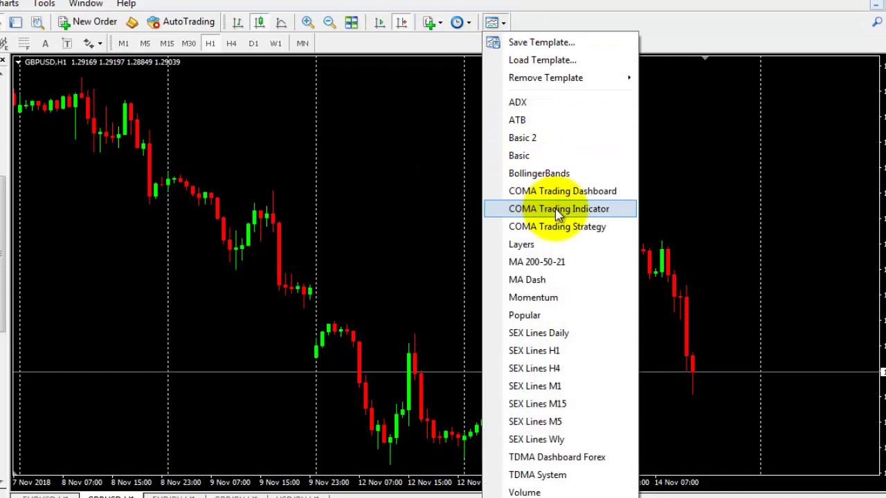
{"action": "left_click", "coordinate": [557, 208]}
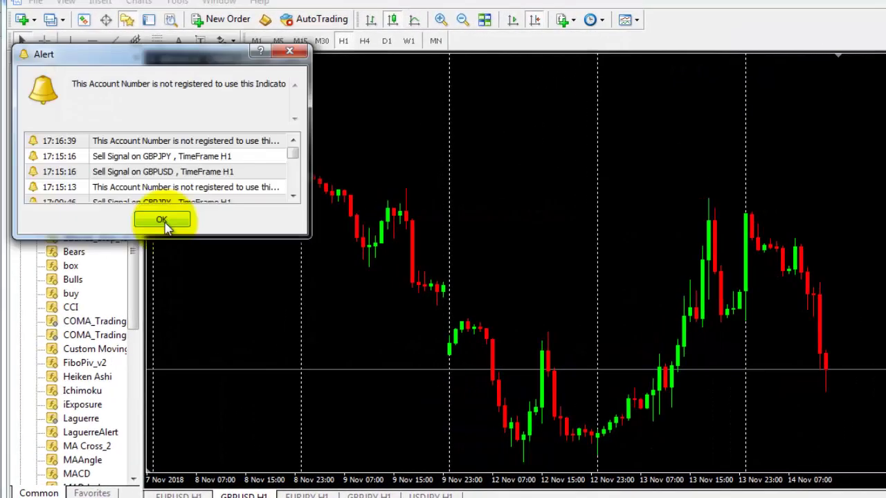
{"action": "left_click", "coordinate": [162, 220]}
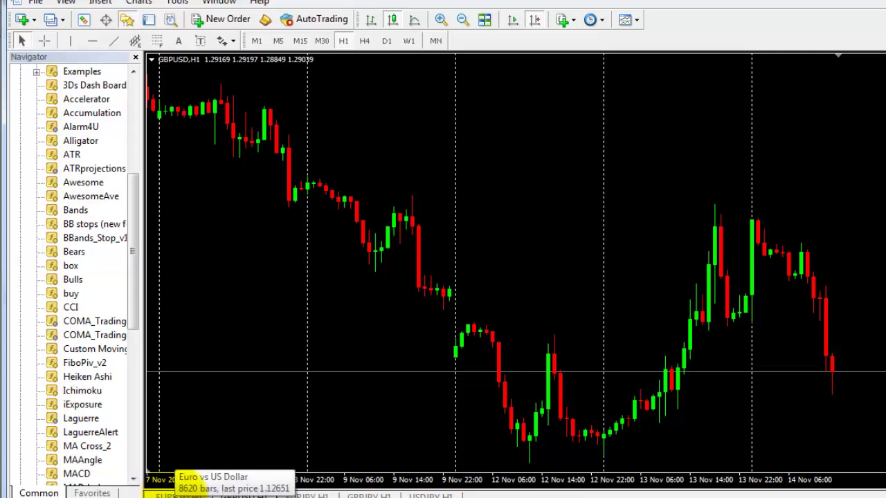
- Check the dashboard chart, return to GBPUSD H1 and examine its earlier price history for indicator signals
{"action": "left_click", "coordinate": [430, 495]}
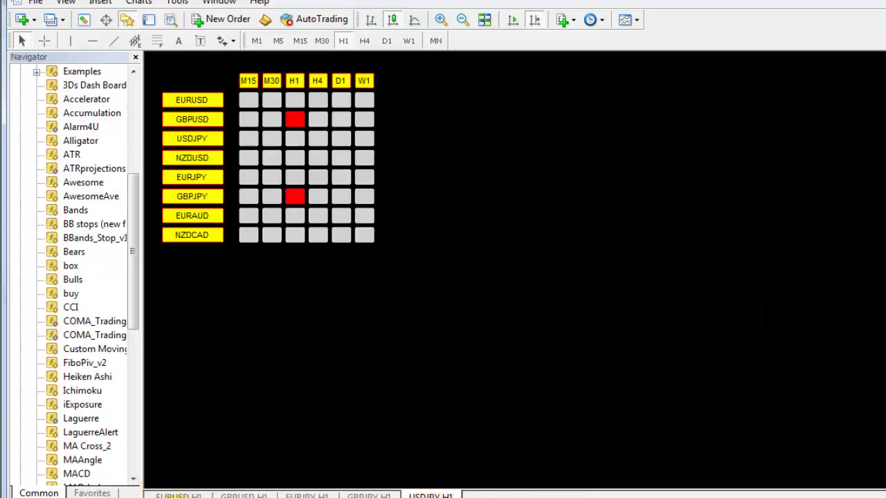
{"action": "left_click", "coordinate": [243, 495]}
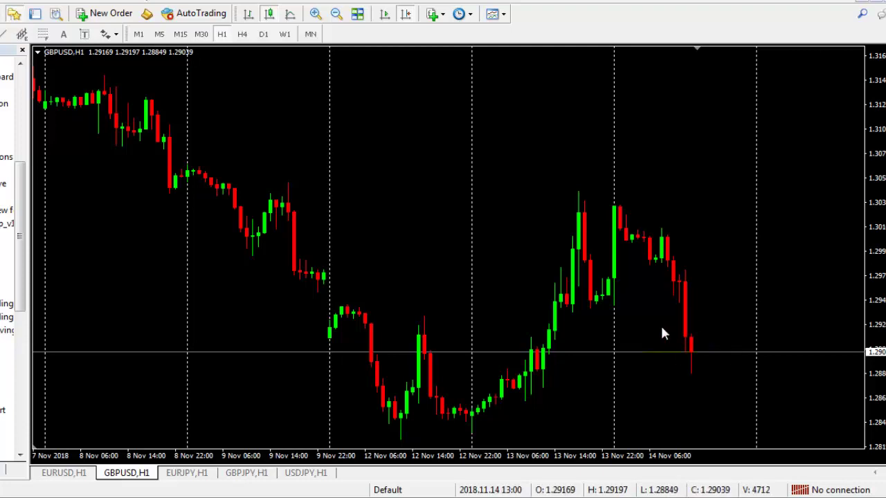
{"action": "scroll", "coordinate": [267, 340], "scroll_direction": "down", "scroll_amount": 10}
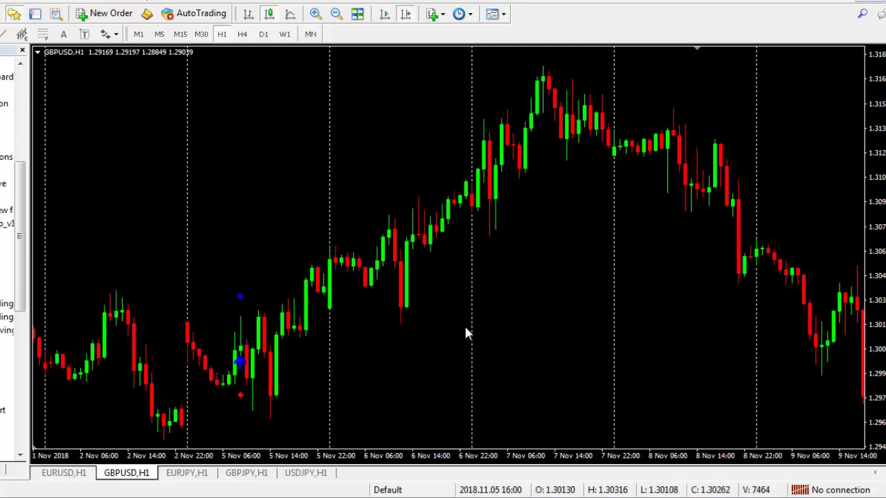
{"action": "scroll", "coordinate": [464, 332], "scroll_direction": "up", "scroll_amount": 10}
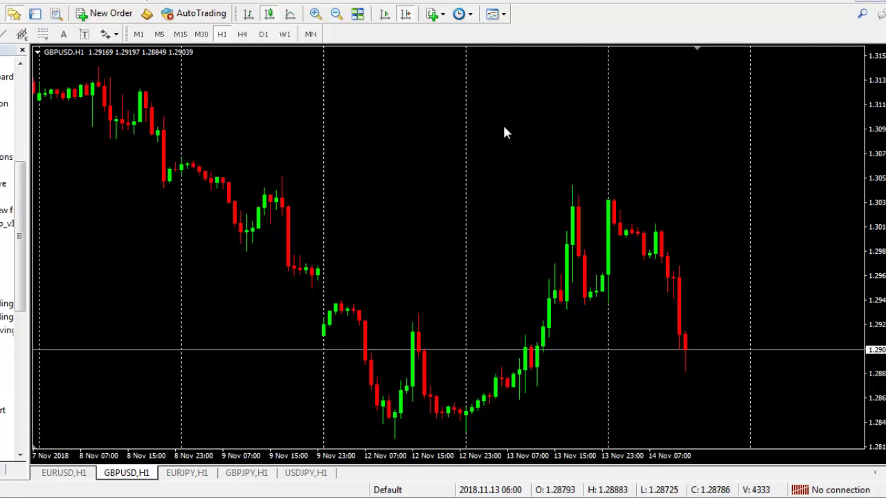
- In the GBPUSD chart's COMA_Trading_Indicator_10 inputs, choose Swing Highs/Swing Lows as the StopLoss Choice
{"action": "right_click", "coordinate": [503, 104]}
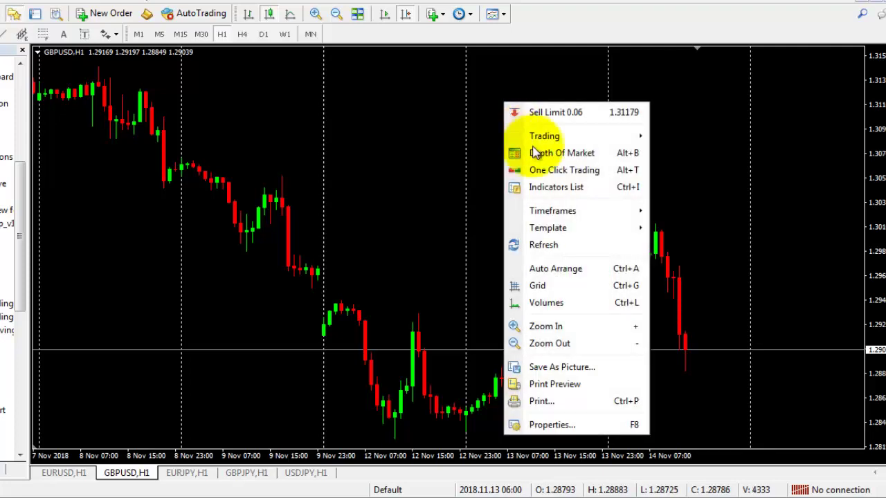
{"action": "left_click", "coordinate": [550, 188]}
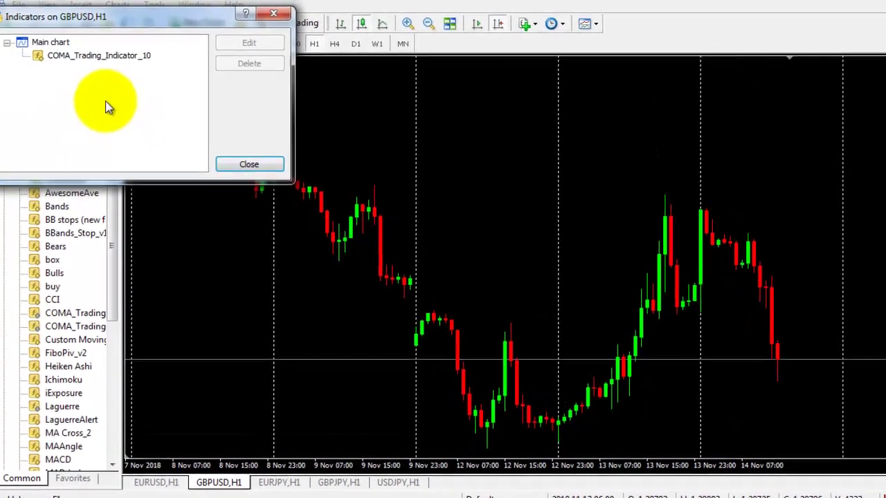
{"action": "double_click", "coordinate": [131, 58]}
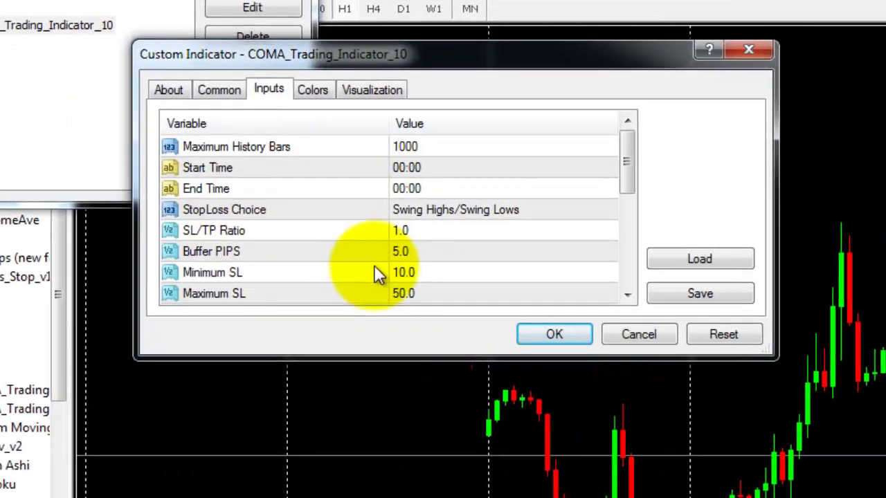
{"action": "left_click", "coordinate": [444, 208]}
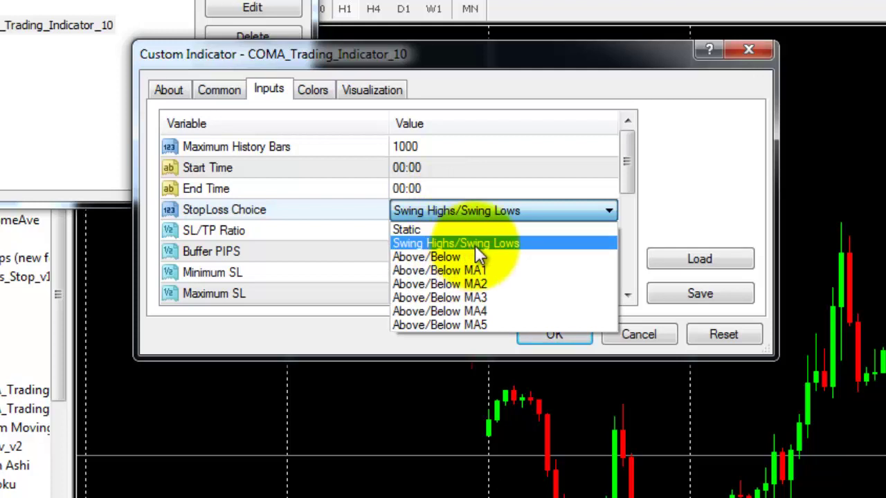
{"action": "left_click", "coordinate": [440, 243]}
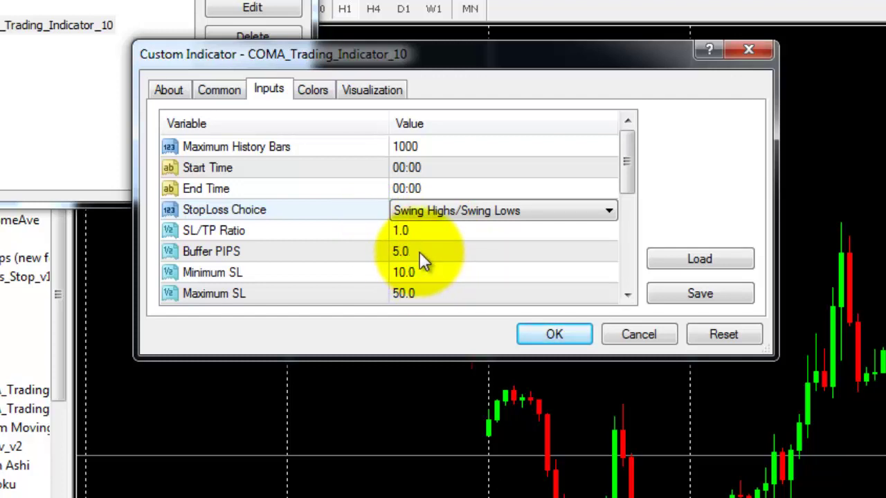
- Set Maximum SL to 100 in the COMA_Trading_Indicator_10 inputs and apply the settings to the GBPUSD chart
{"action": "left_click", "coordinate": [430, 293]}
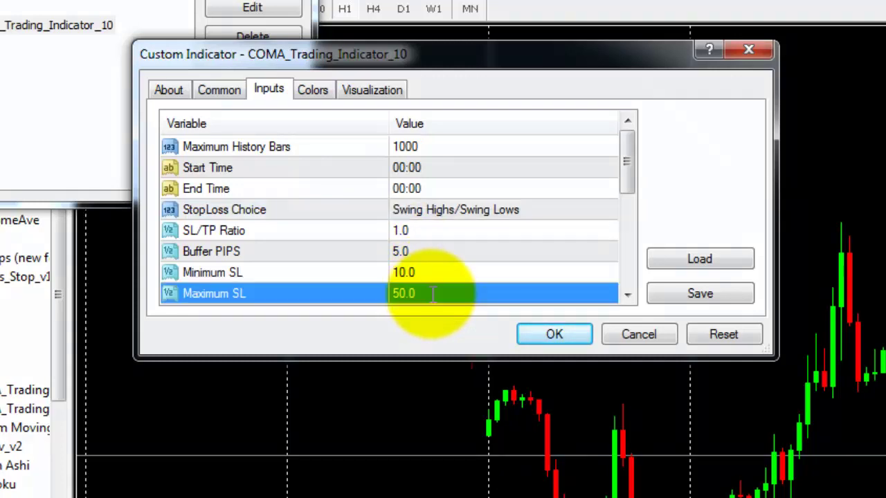
{"action": "left_click", "coordinate": [430, 293]}
{"action": "type", "text": "100"}
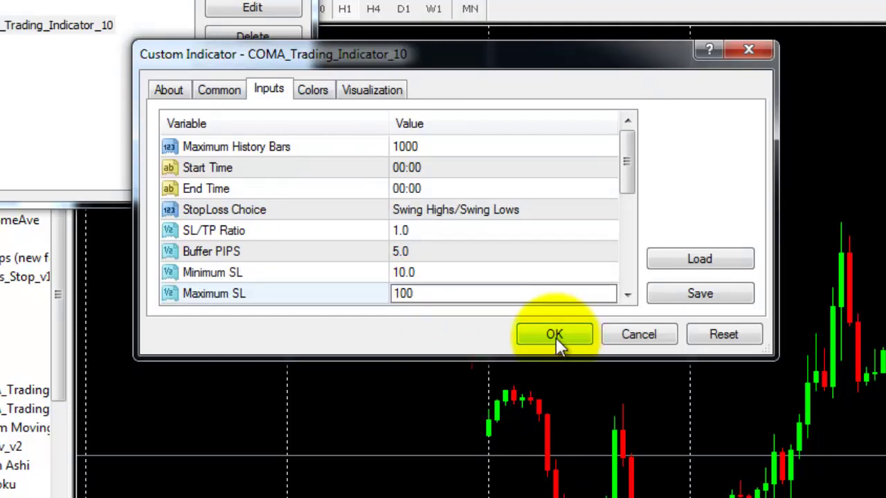
{"action": "left_click", "coordinate": [628, 294]}
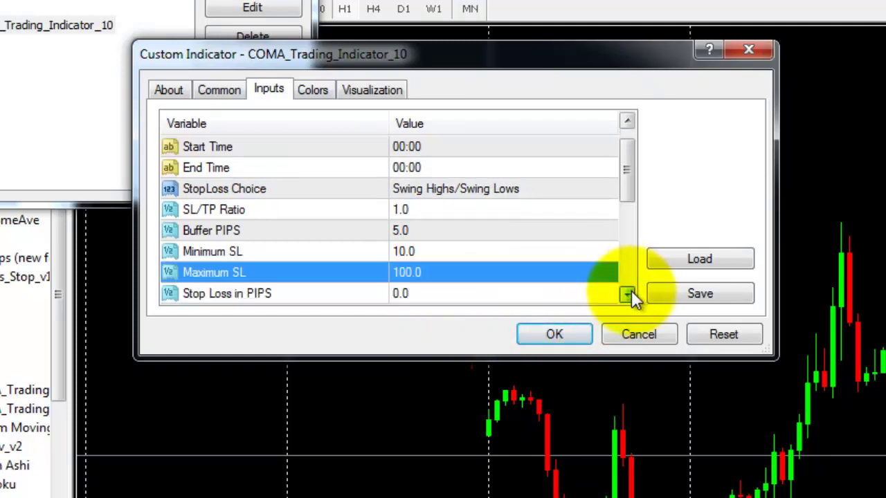
{"action": "left_click", "coordinate": [630, 292]}
{"action": "left_click", "coordinate": [630, 292]}
{"action": "left_click", "coordinate": [628, 295]}
{"action": "left_click", "coordinate": [628, 294]}
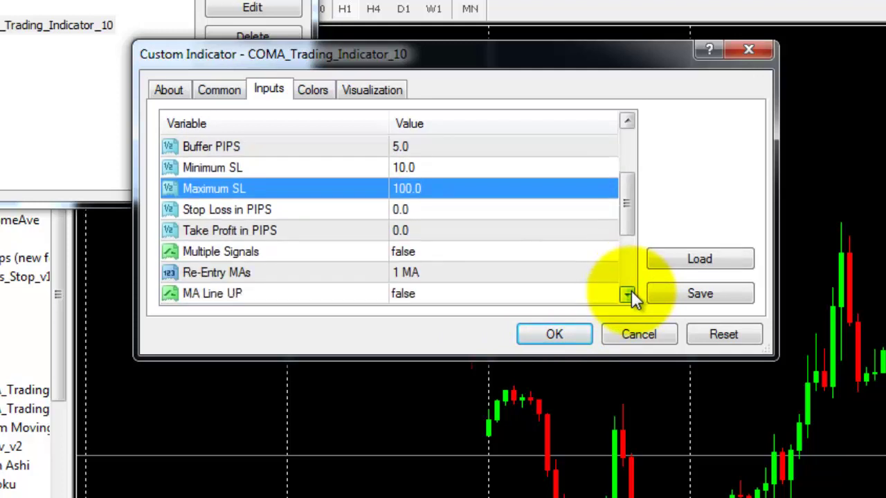
{"action": "left_click", "coordinate": [630, 291]}
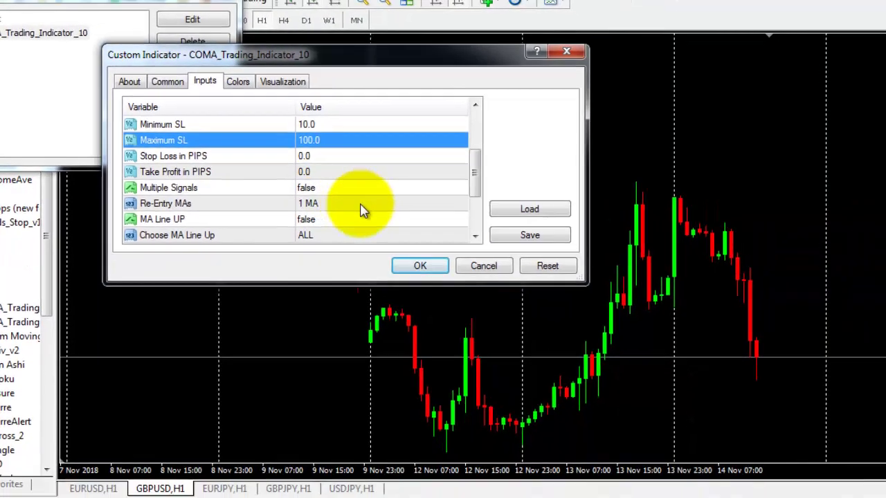
{"action": "key", "text": "Return"}
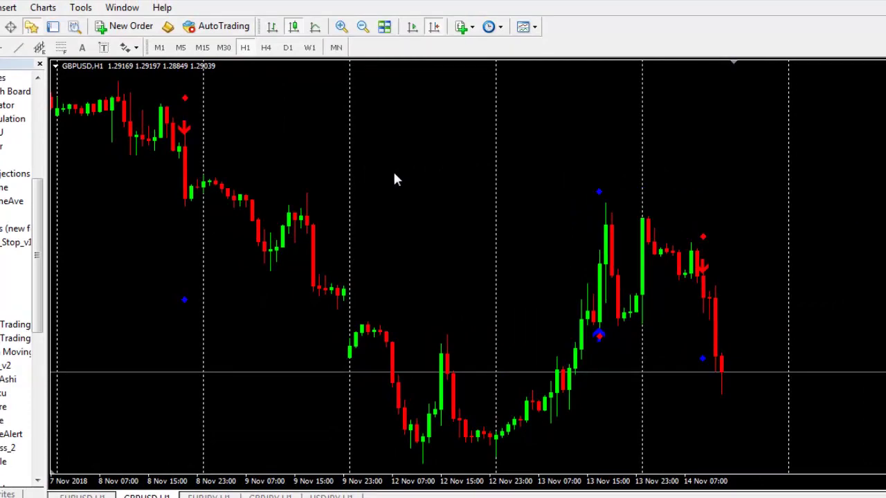
- Reopen the COMA_Trading_Indicator_10 inputs on the GBPUSD chart, set Multiple Signals to true and apply the change
{"action": "right_click", "coordinate": [407, 147]}
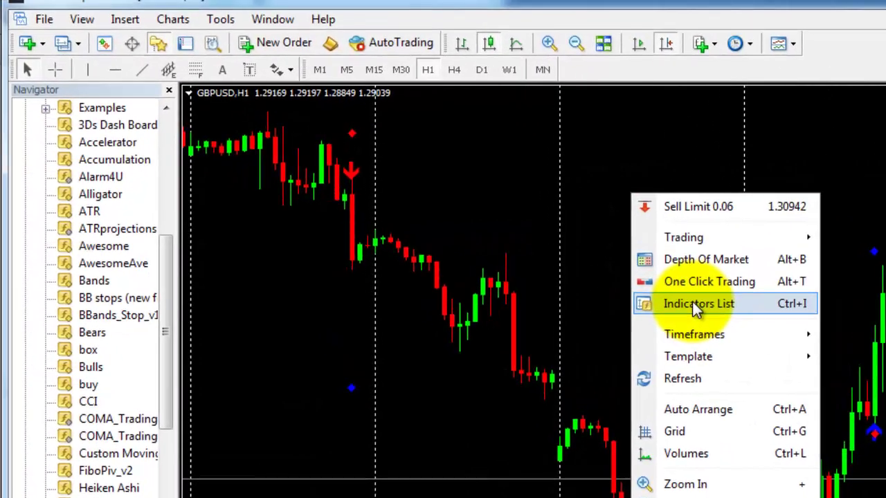
{"action": "left_click", "coordinate": [694, 304]}
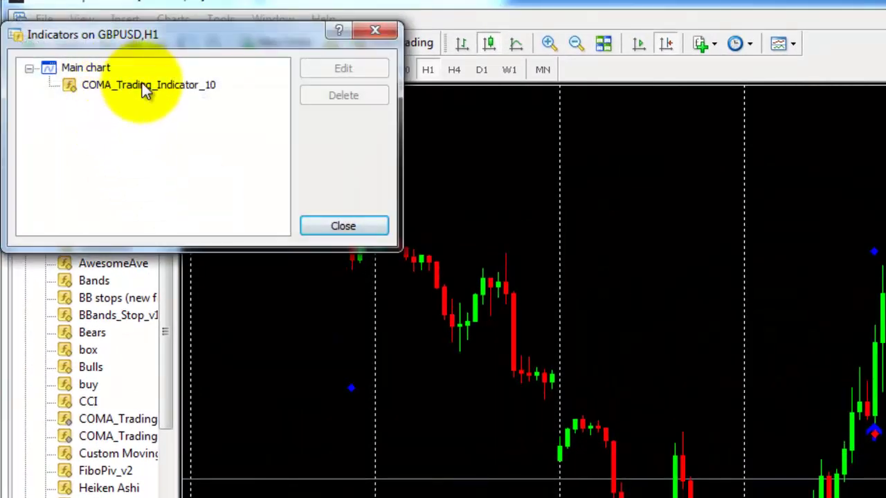
{"action": "left_click", "coordinate": [155, 86]}
{"action": "double_click", "coordinate": [156, 86]}
{"action": "scroll", "coordinate": [341, 276], "scroll_direction": "down", "scroll_amount": 2}
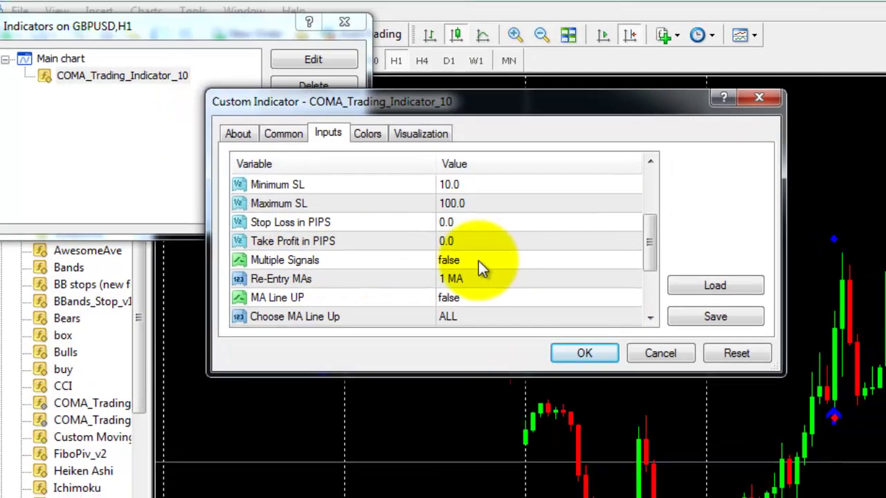
{"action": "left_click", "coordinate": [498, 274]}
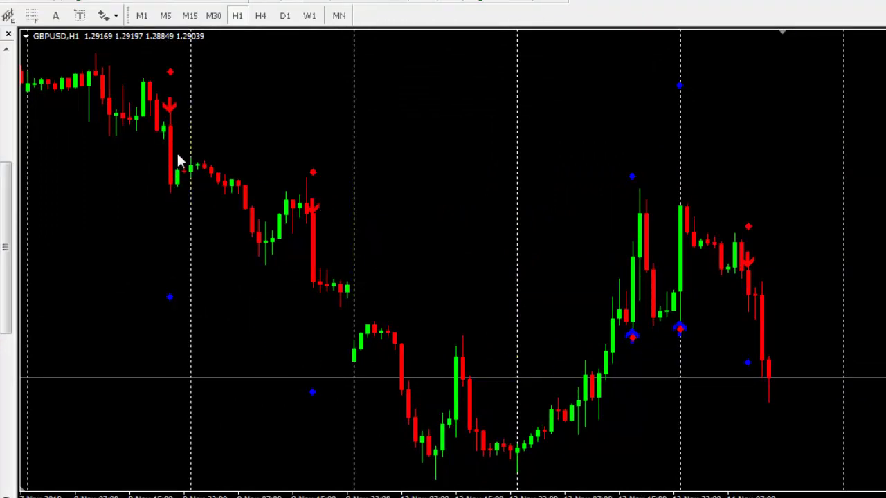
- Set Multiple Signals back to false in the GBPUSD indicator's inputs and apply the settings
{"action": "mouse_move", "coordinate": [170, 300]}
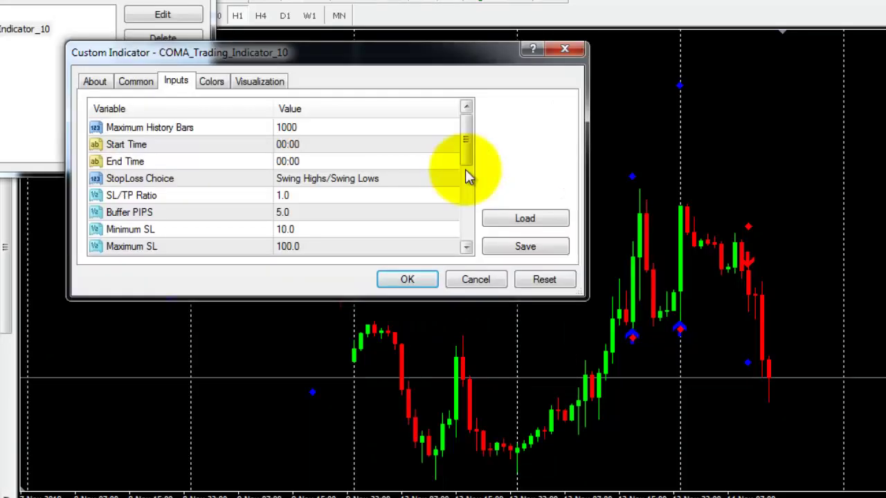
{"action": "scroll", "coordinate": [468, 173], "scroll_direction": "down", "scroll_amount": 2}
{"action": "left_click", "coordinate": [369, 214]}
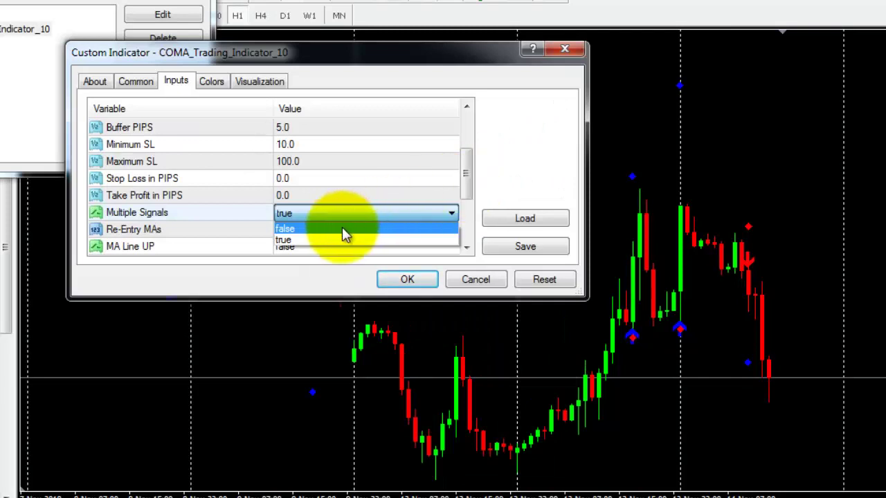
{"action": "left_click", "coordinate": [305, 229]}
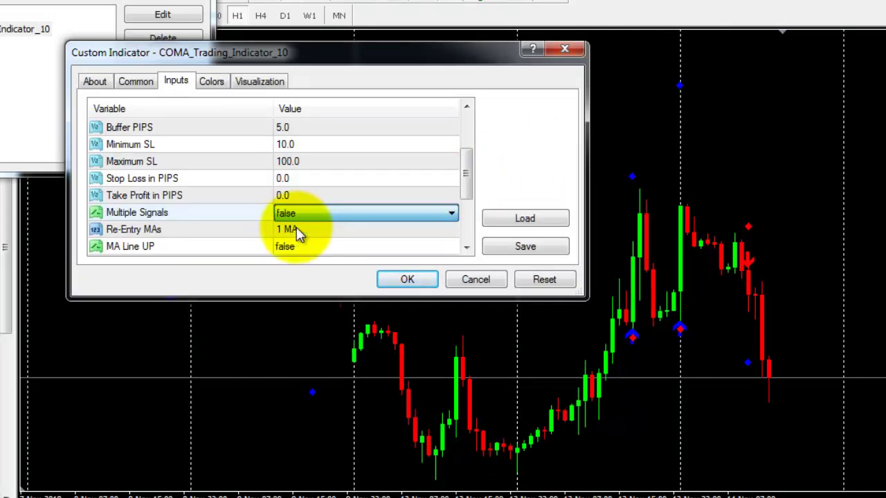
{"action": "left_click", "coordinate": [405, 278]}
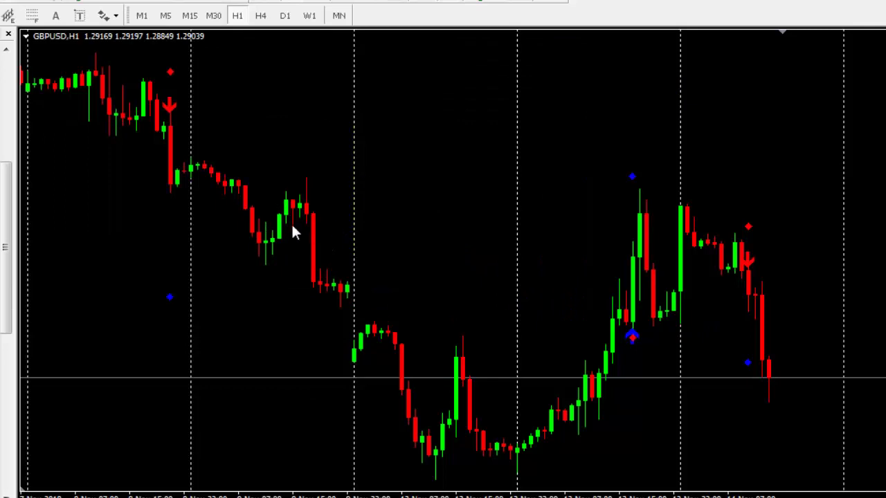